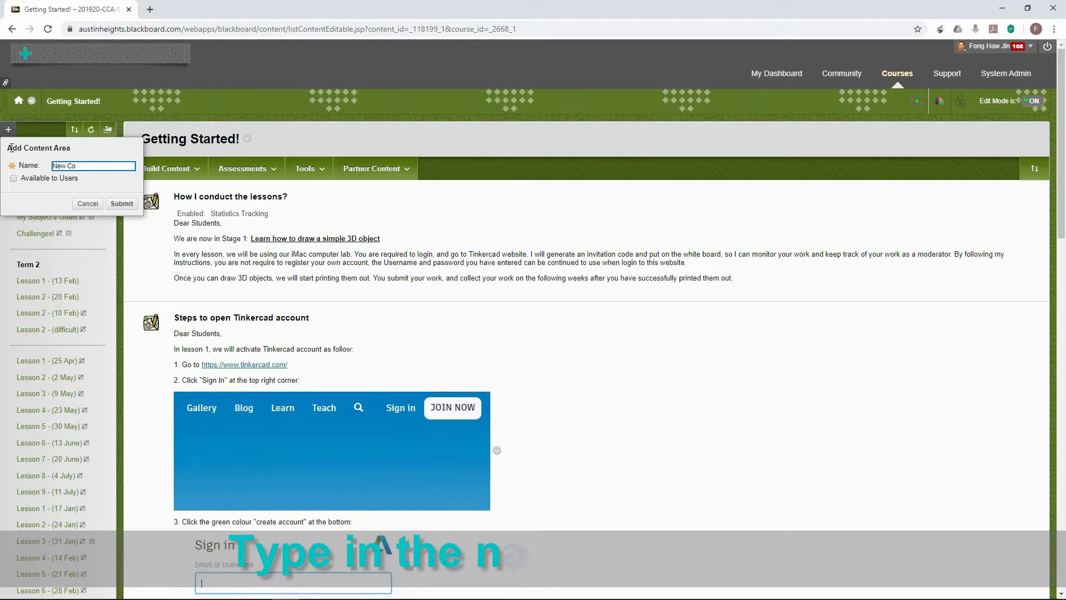
# Add a content area named "Week 1 ( 2 Jan)" to the course menu and make it available to users
pyautogui.press('BackSpace')
pyautogui.press('BackSpace')
pyautogui.press('BackSpace')
pyautogui.press('BackSpace')
pyautogui.press('BackSpace')
pyautogui.press('BackSpace')
pyautogui.press('BackSpace')
pyautogui.write('W')
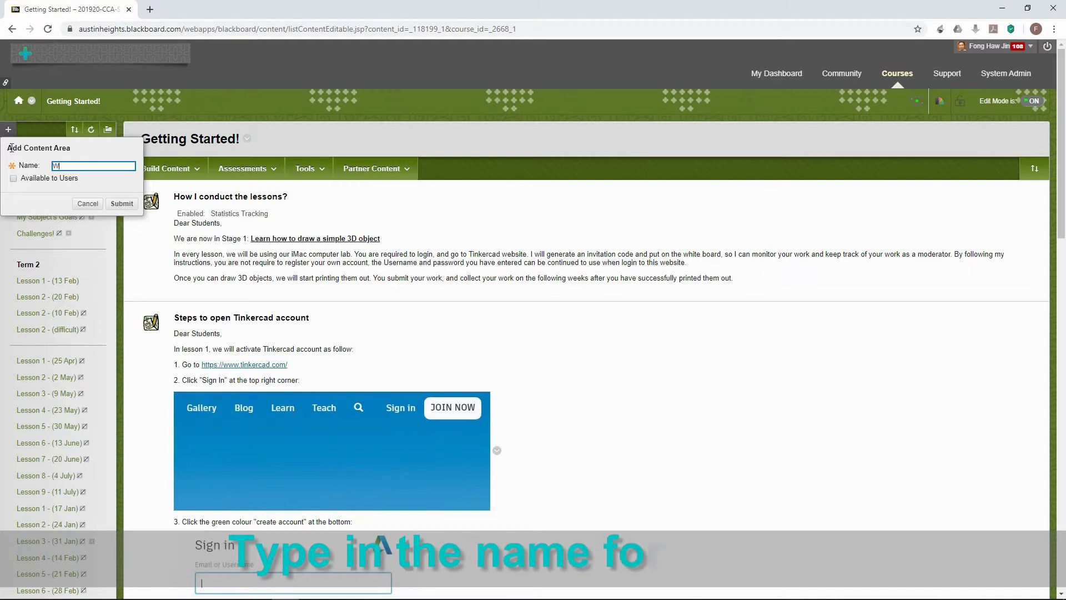
pyautogui.write('eek 1 ')
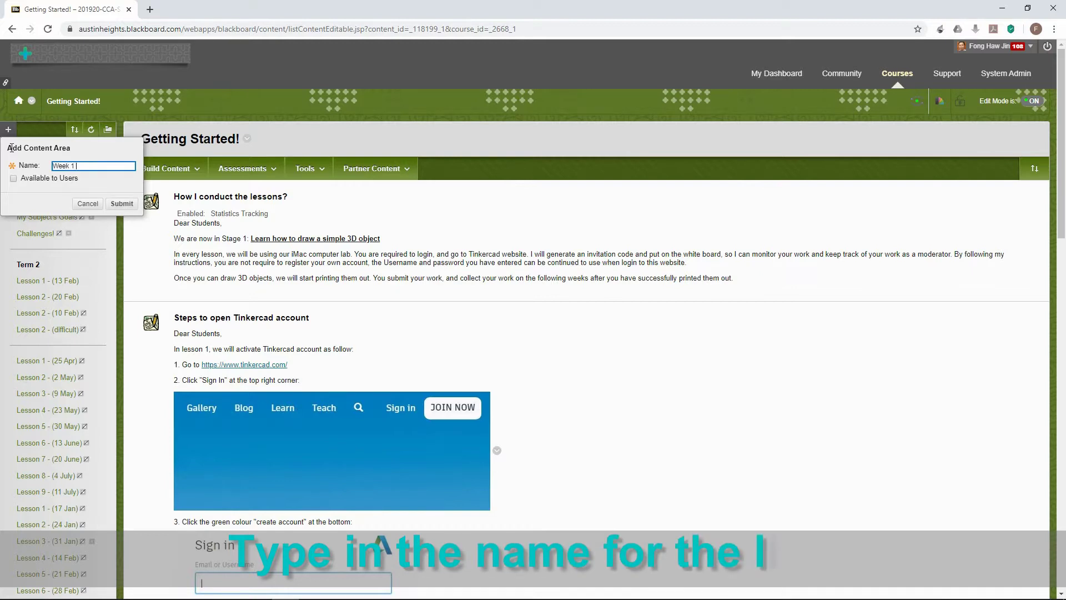
pyautogui.write('( 2 Jan')
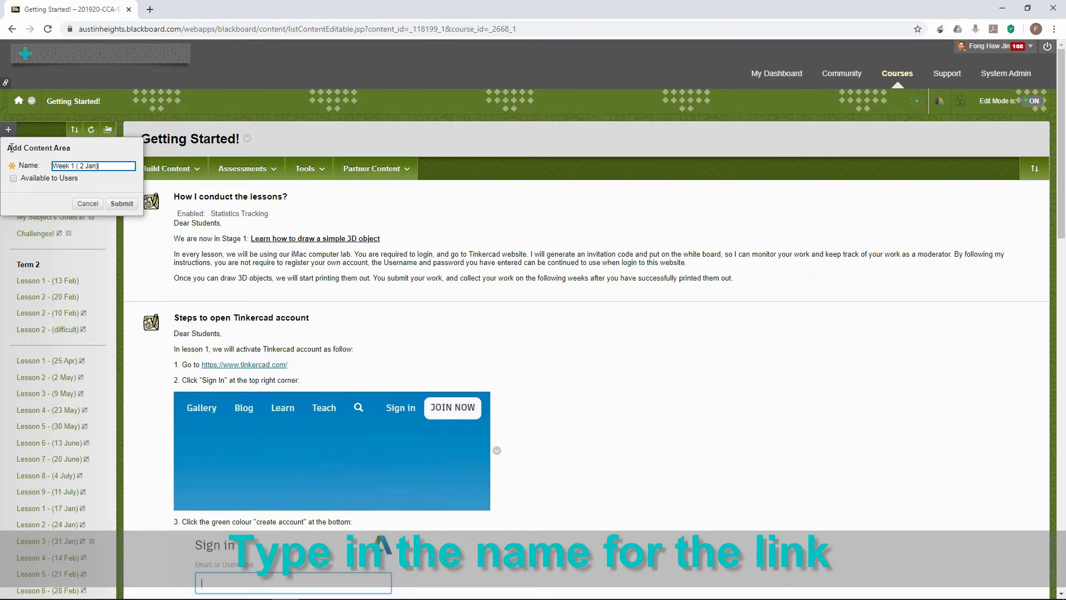
pyautogui.click(24, 179)
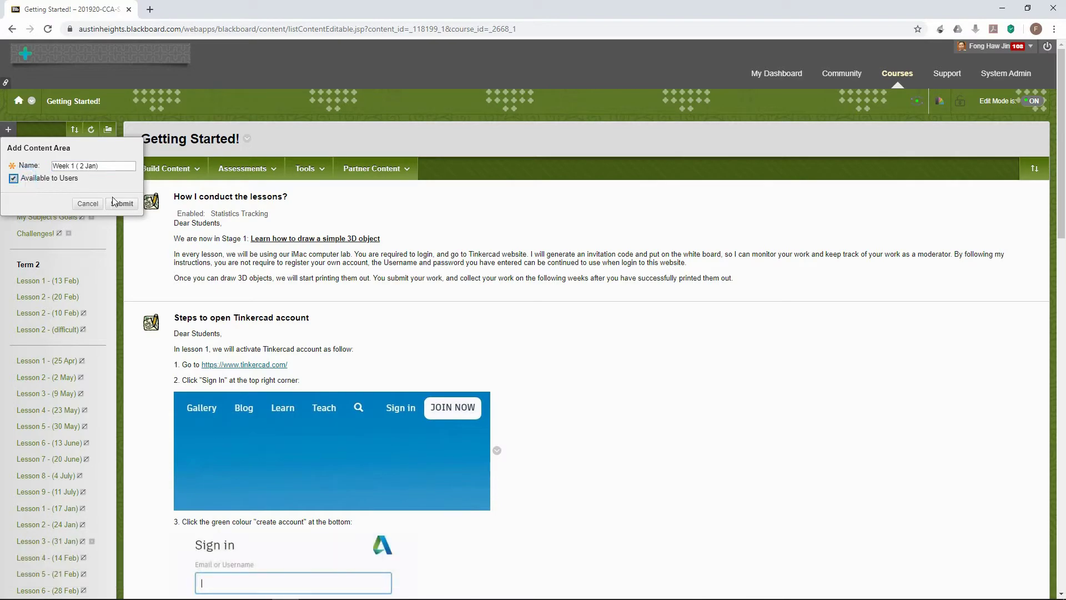
pyautogui.click(120, 204)
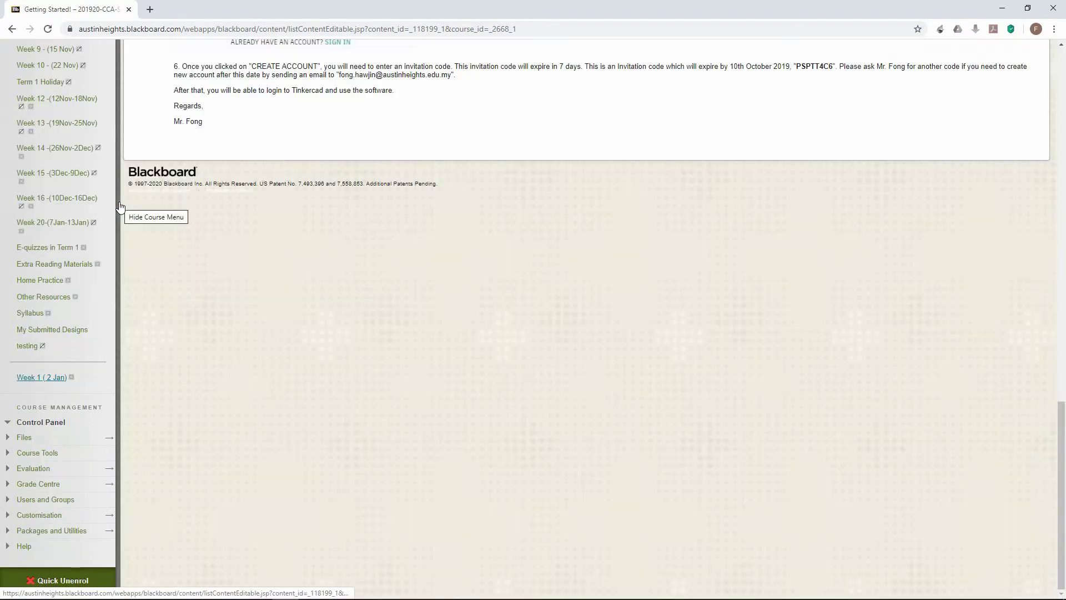
# Move the "Week 1 ( 2 Jan)" link up the course menu to directly below the Term 2 heading
pyautogui.scroll(15, 116, 205)
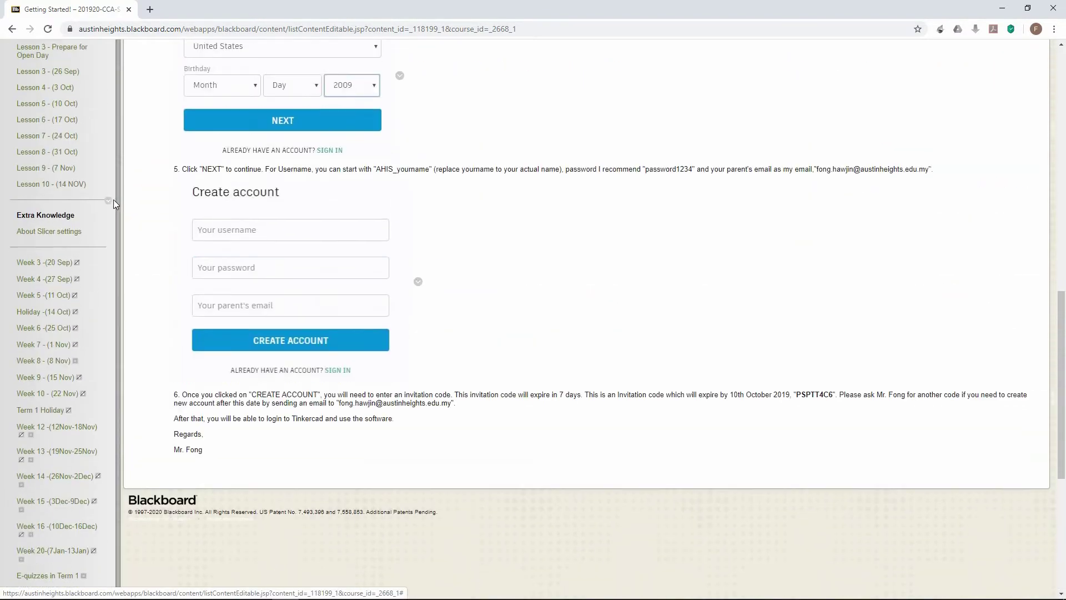
pyautogui.scroll(3, 114, 204)
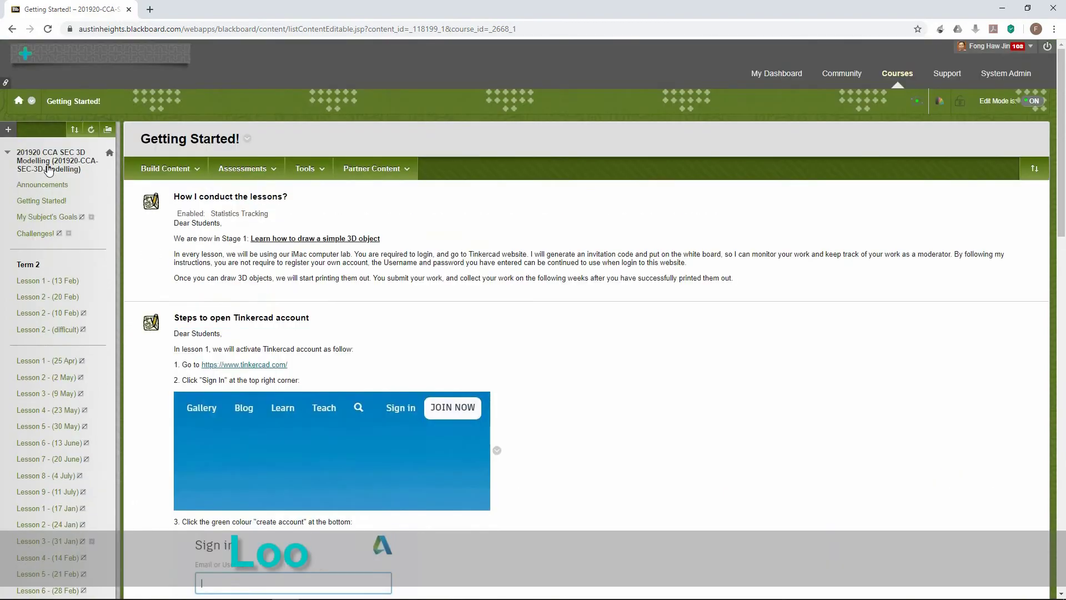
pyautogui.scroll(-6, 54, 320)
pyautogui.scroll(-10, 54, 320)
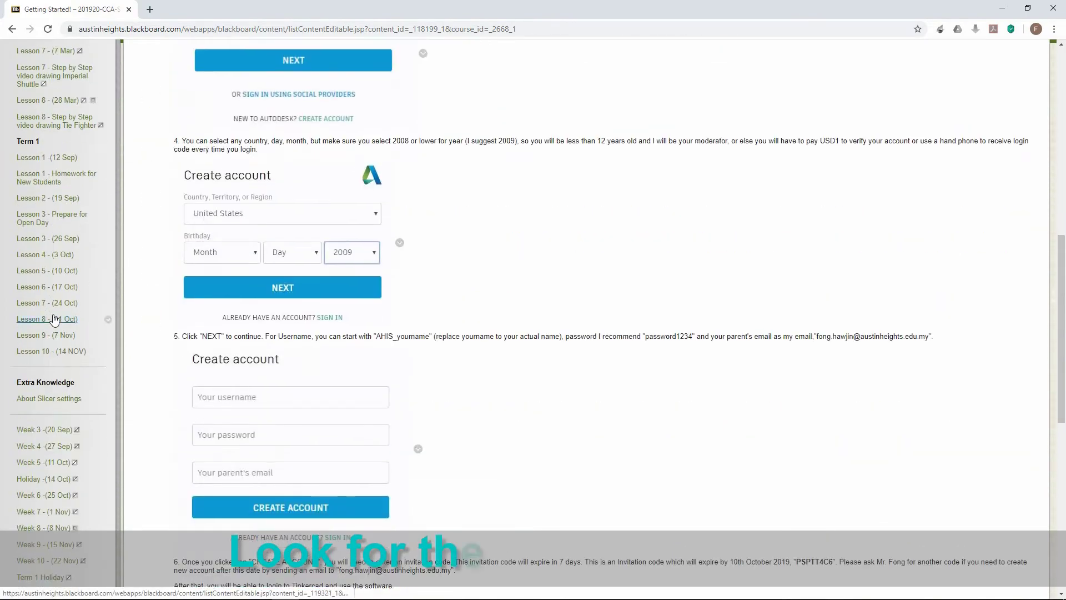
pyautogui.scroll(-3, 54, 320)
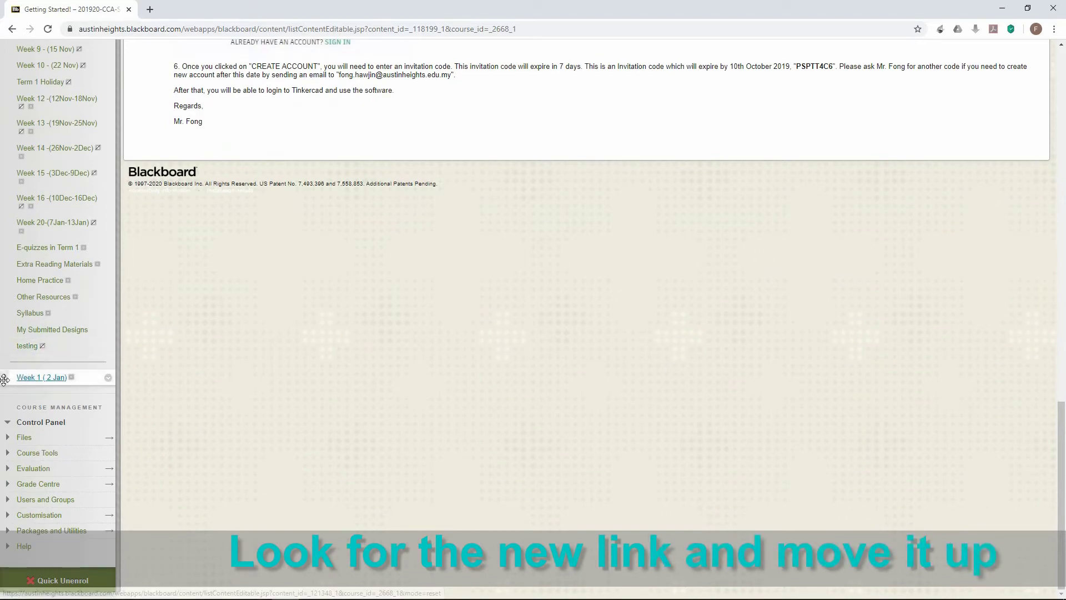
pyautogui.moveTo(6, 378); pyautogui.dragTo(3, 11)
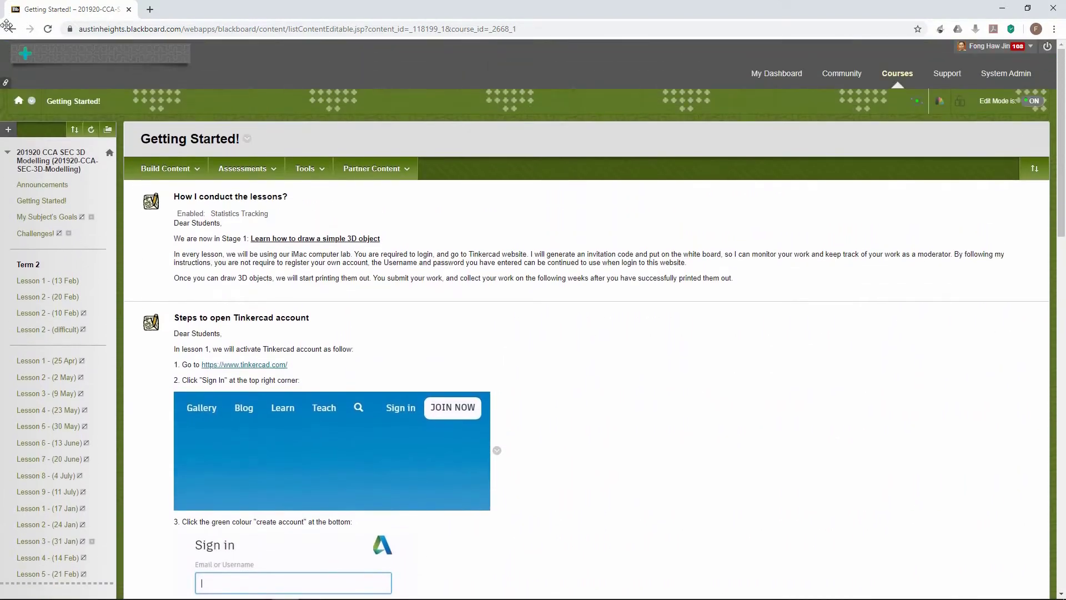
pyautogui.moveTo(11, 175); pyautogui.dragTo(15, 288)
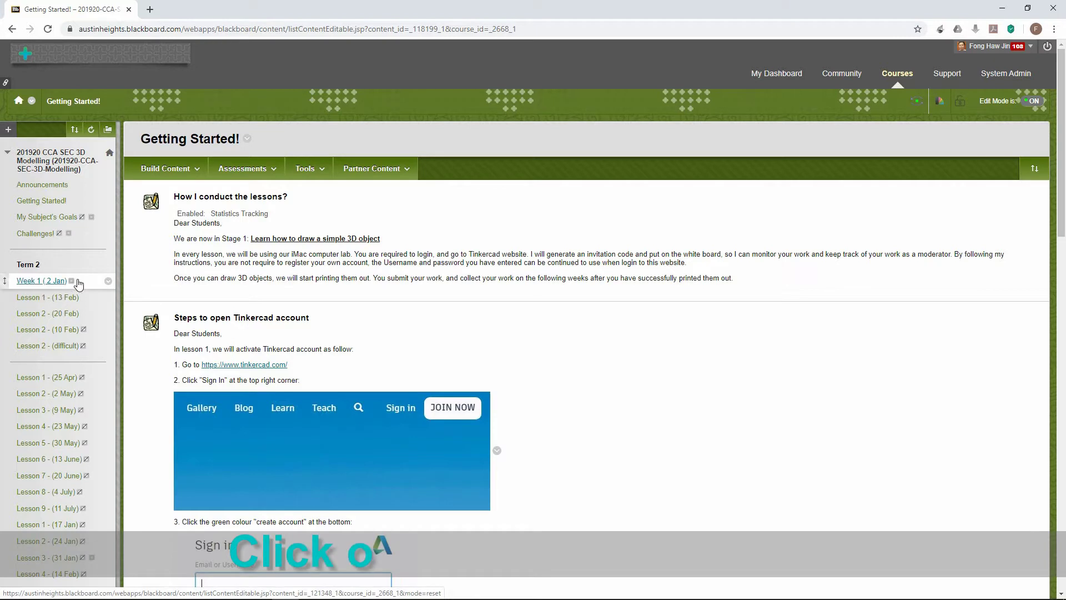
# Start a new item in the Week 1 ( 2 Jan) content area and name it "A Video from Youtube"
pyautogui.click(34, 285)
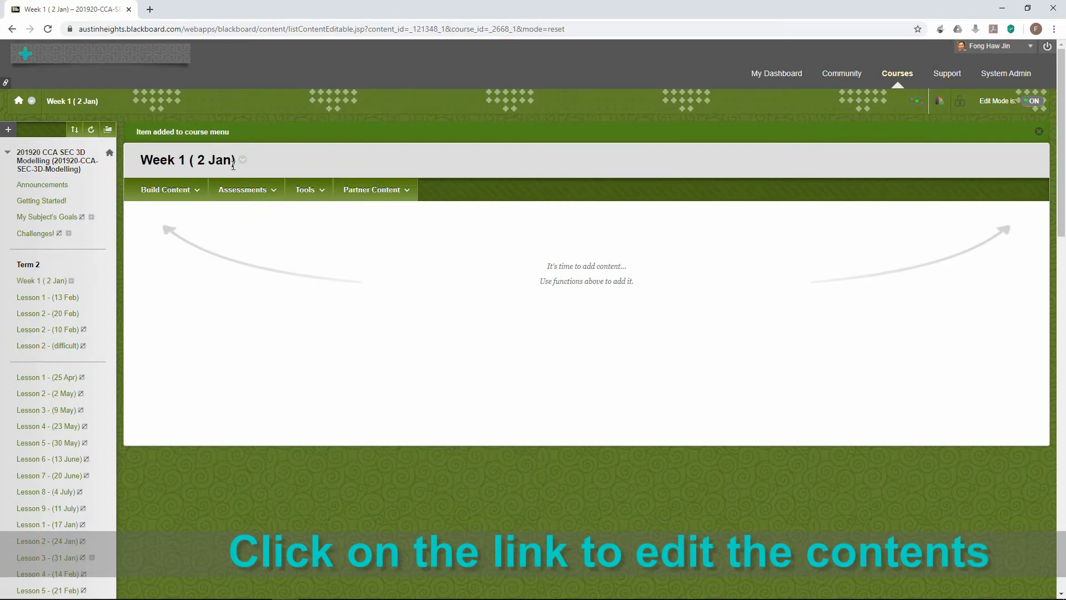
pyautogui.click(197, 190)
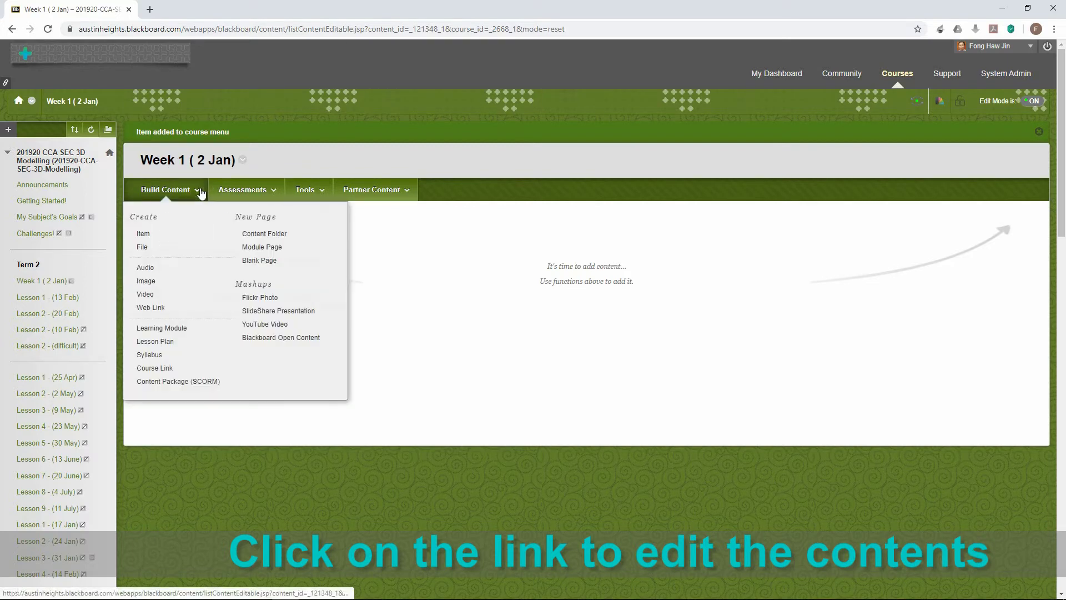
pyautogui.click(178, 240)
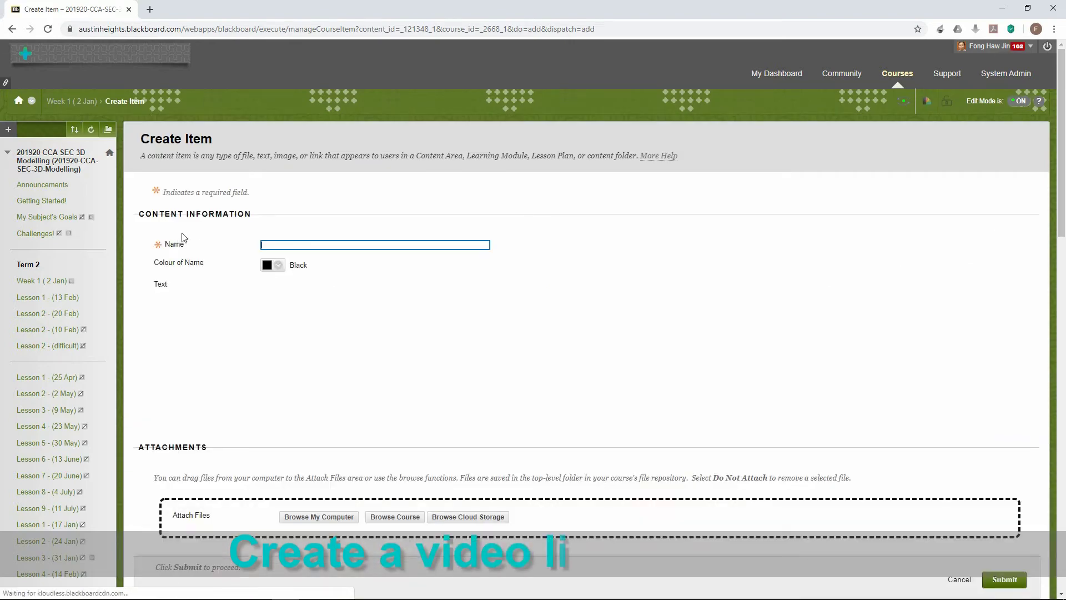
pyautogui.write('Add')
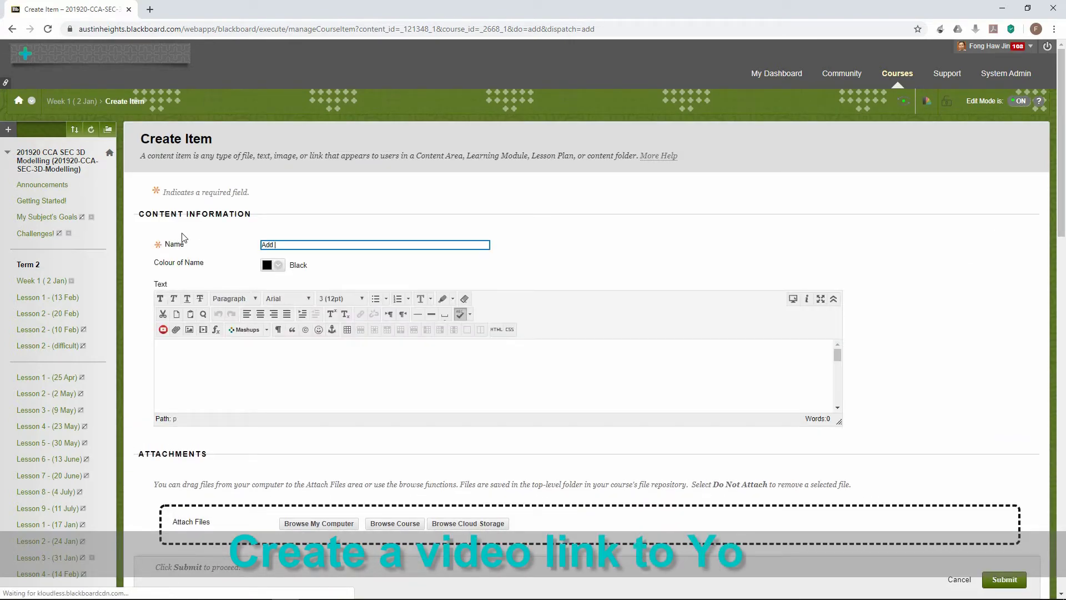
pyautogui.press('BackSpace')
pyautogui.press('BackSpace')
pyautogui.press('BackSpace')
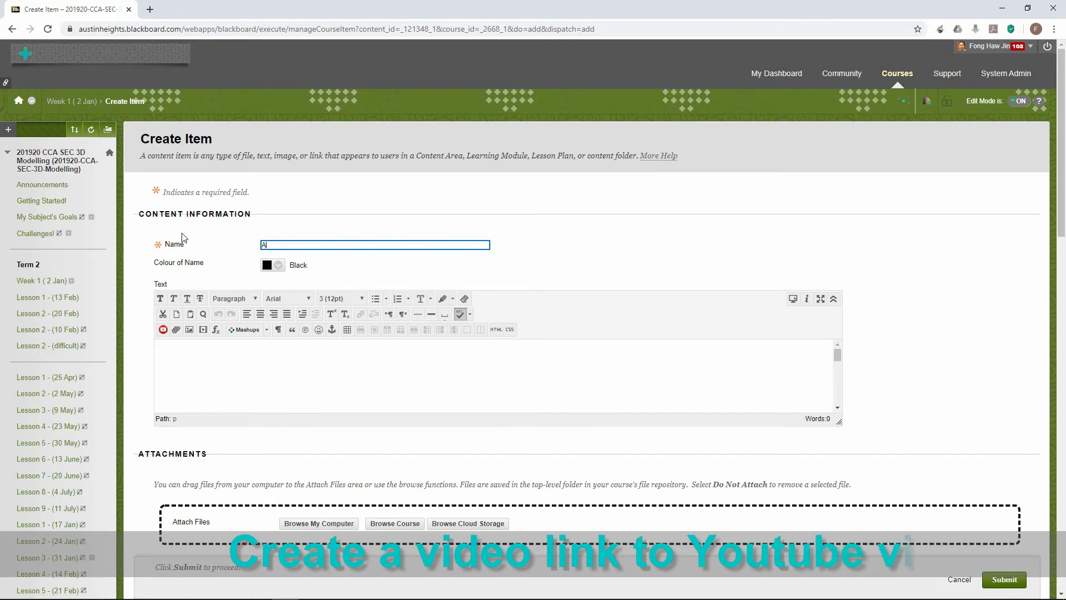
pyautogui.write('A Video from')
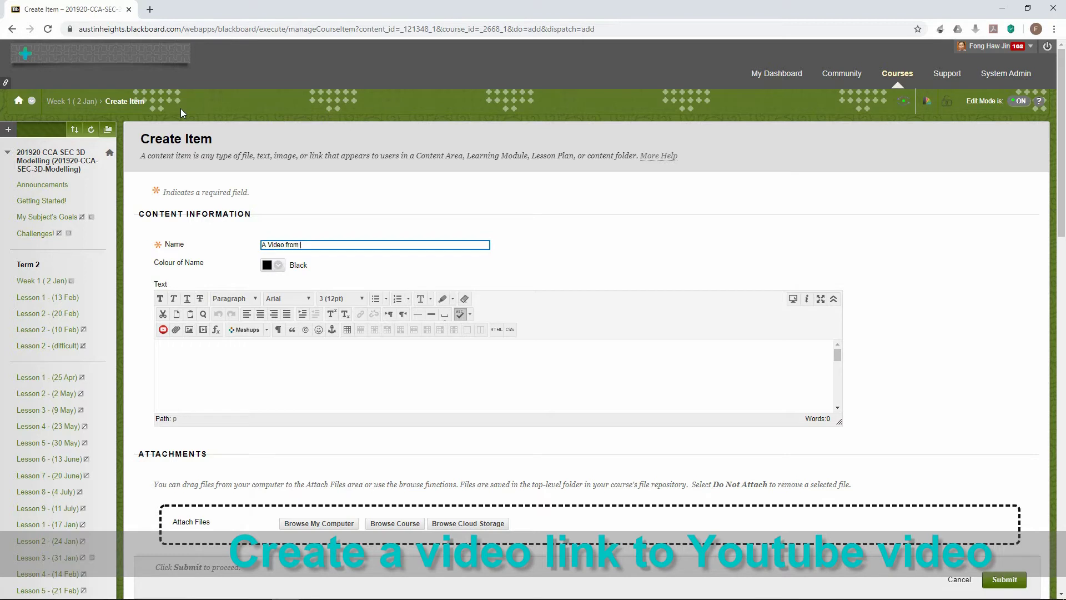
pyautogui.write('be')
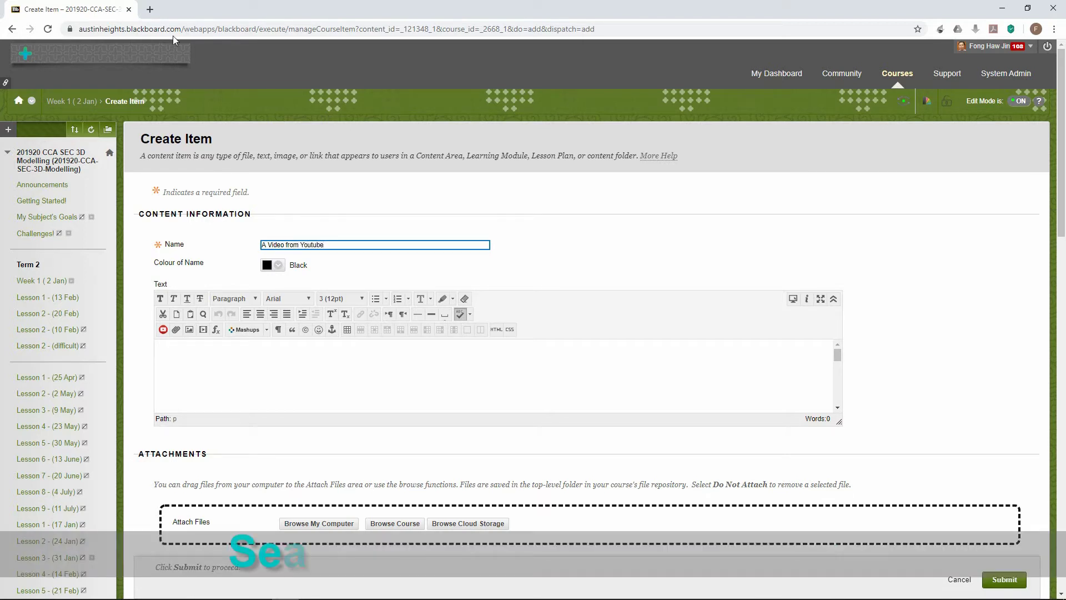
# Switch to YouTube in a separate browser tab, search for "volcano" and open the video "Volcanoes 101 | National Geographic"
pyautogui.click(150, 10)
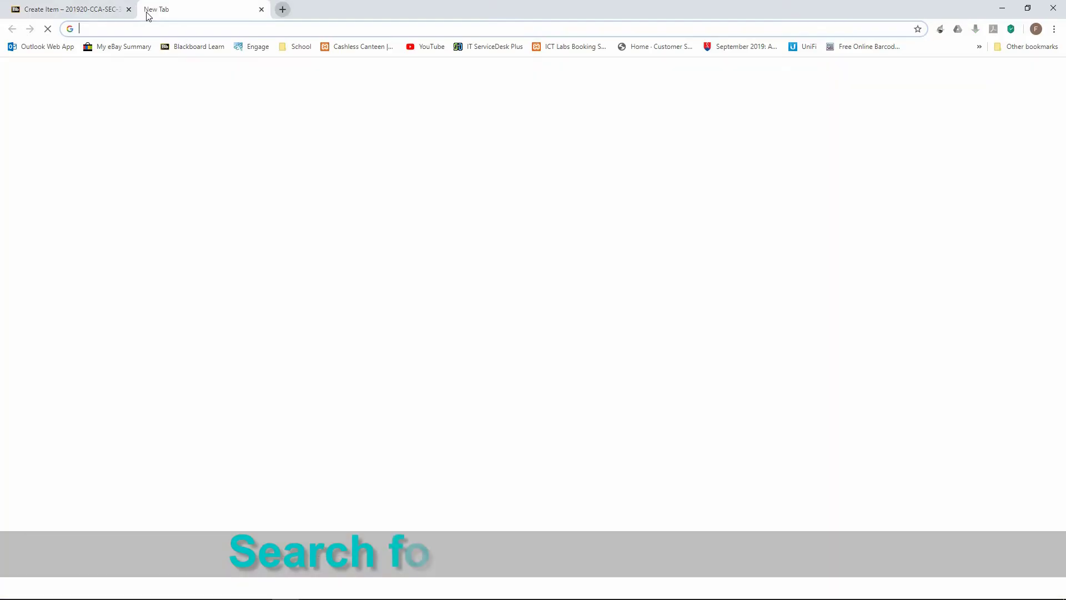
pyautogui.click(414, 49)
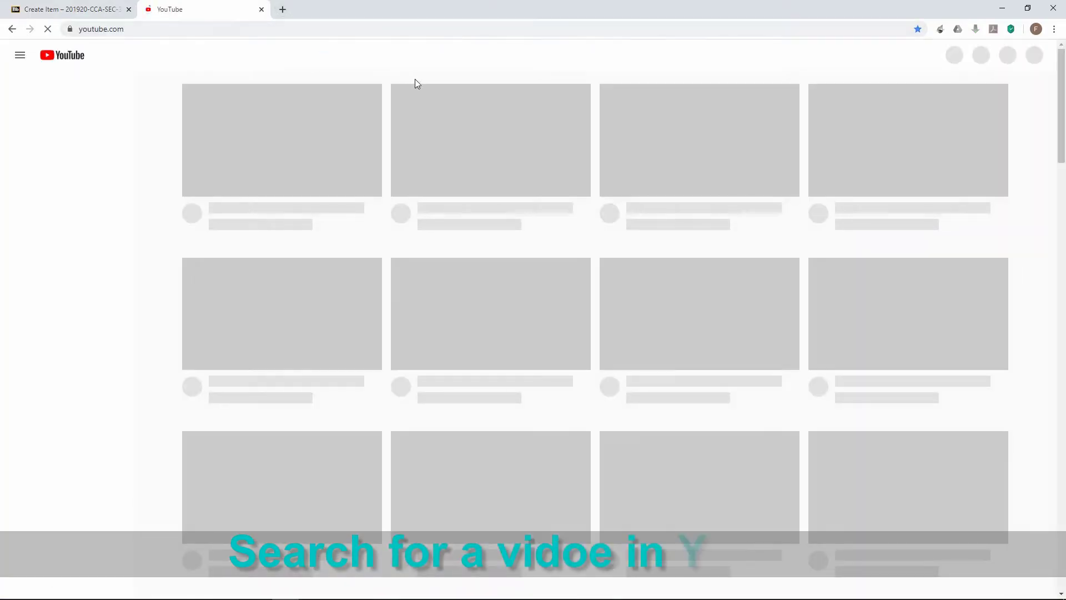
pyautogui.click(427, 58)
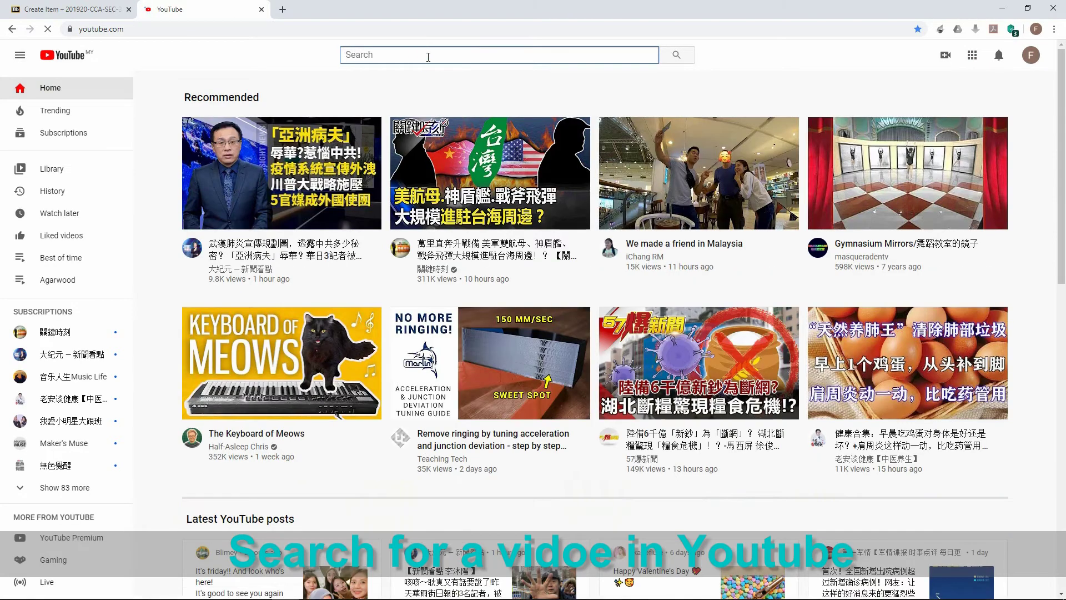
pyautogui.write('volcano')
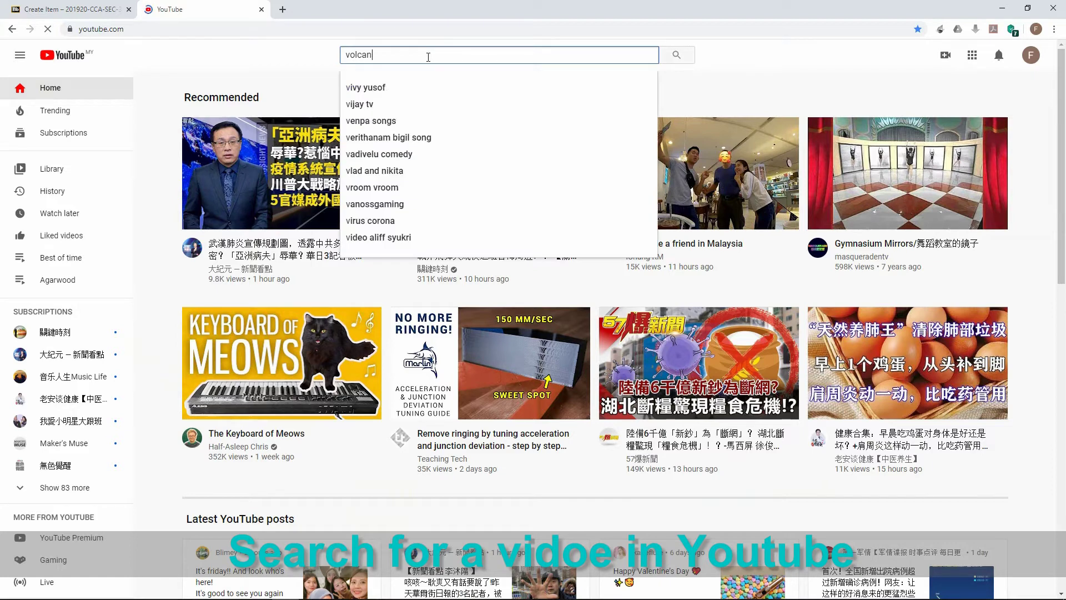
pyautogui.press('Return')
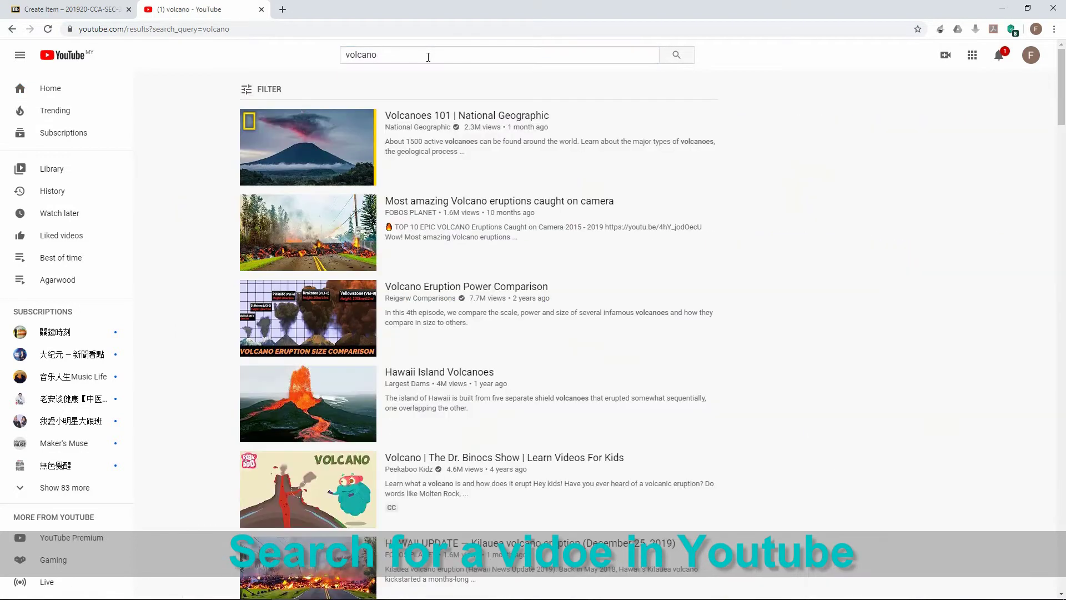
pyautogui.click(392, 117)
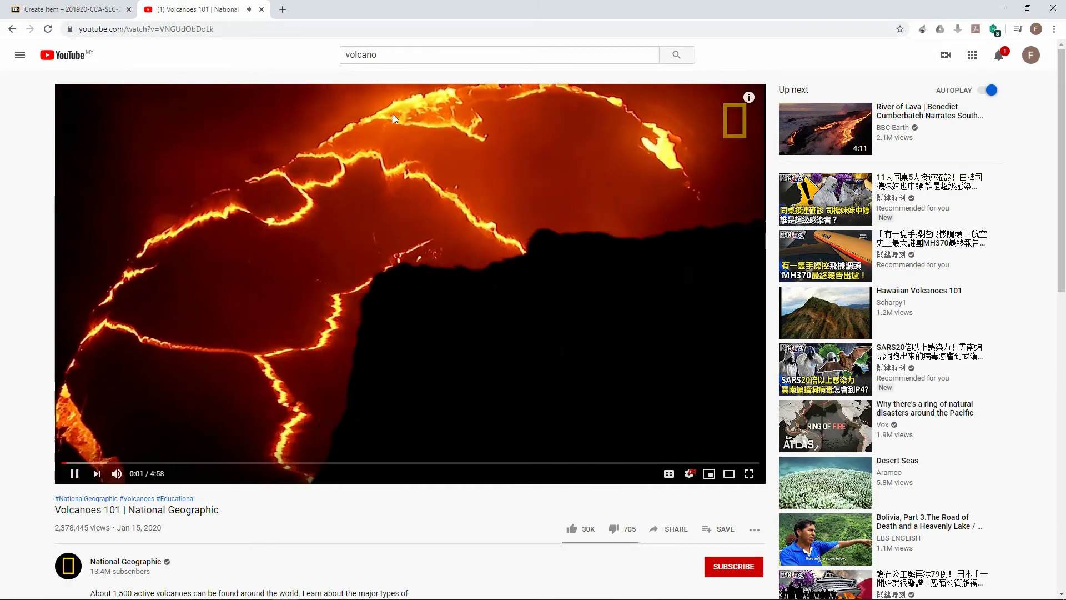
# Copy the web address of the volcano video and close YouTube to return to the Blackboard item form
pyautogui.click(208, 29)
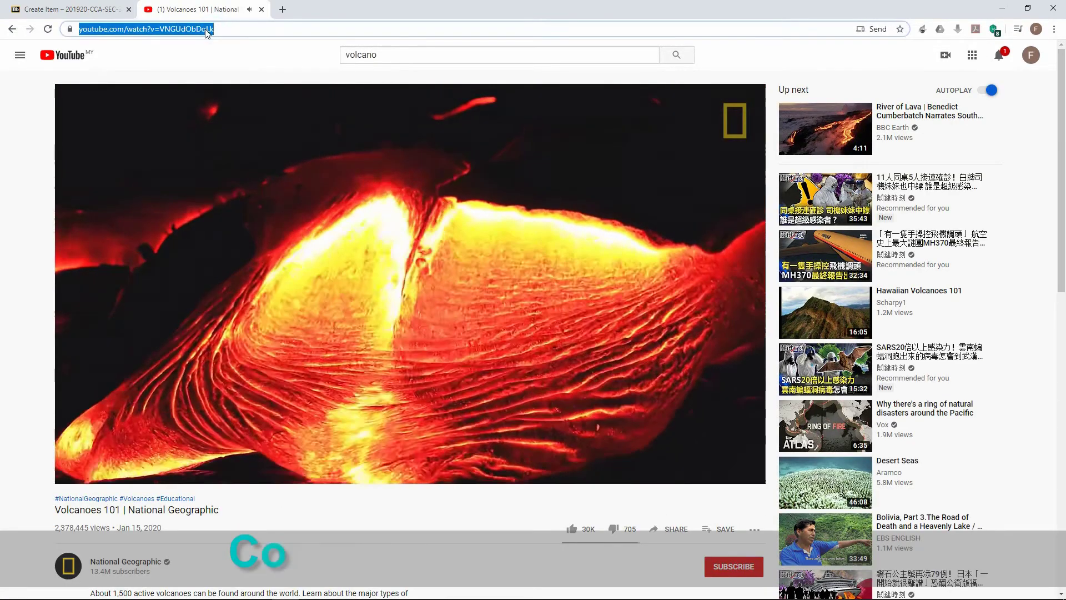
pyautogui.rightClick(208, 31)
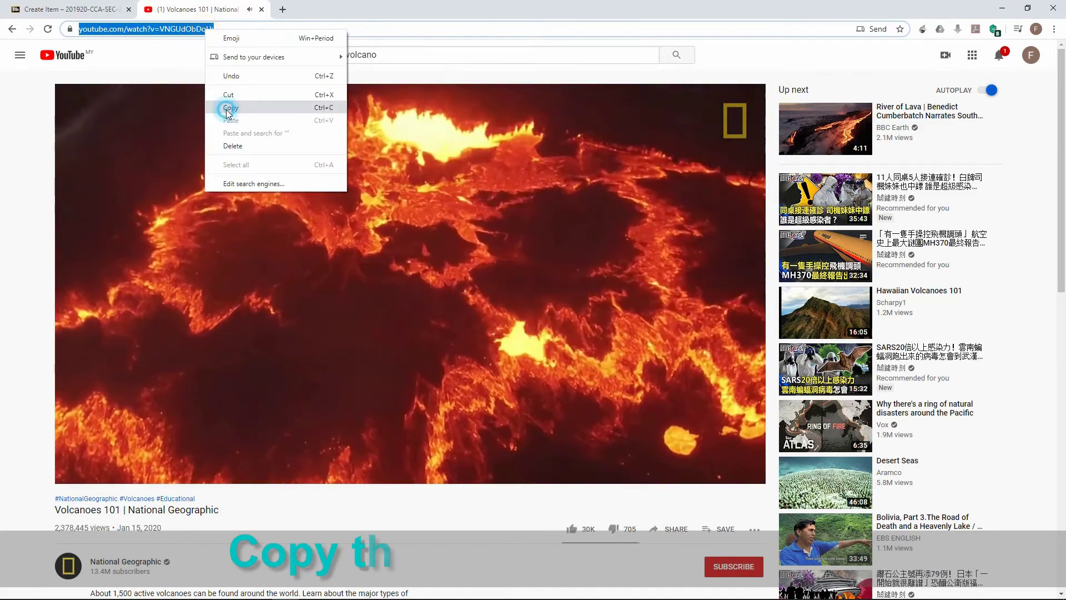
pyautogui.click(226, 108)
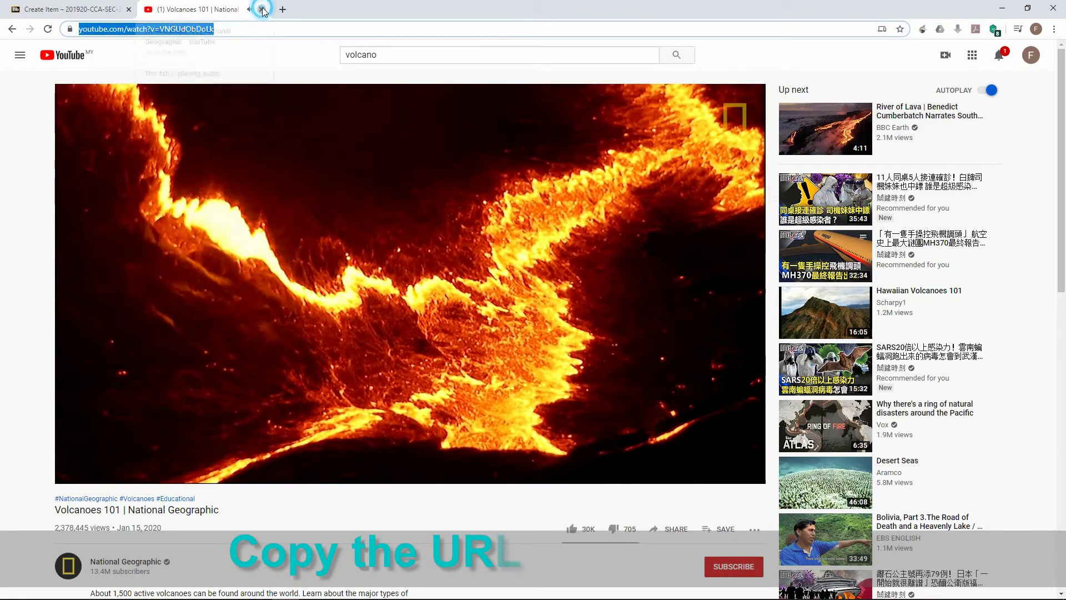
pyautogui.click(262, 10)
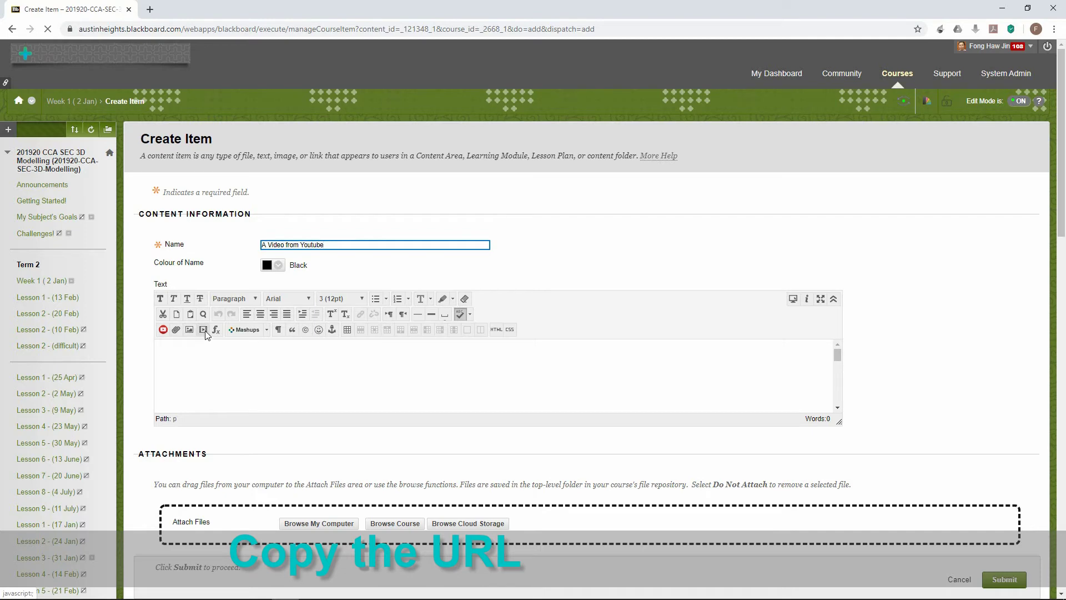
# Begin the item's text with the greeting "Dear Students,"
pyautogui.click(202, 347)
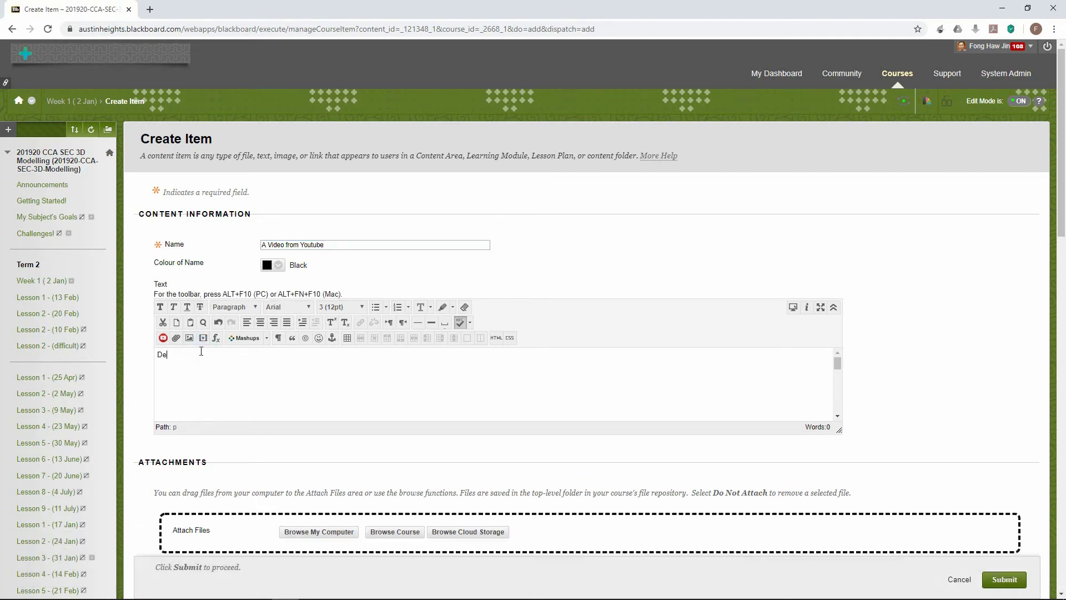
pyautogui.write('Dear STudents')
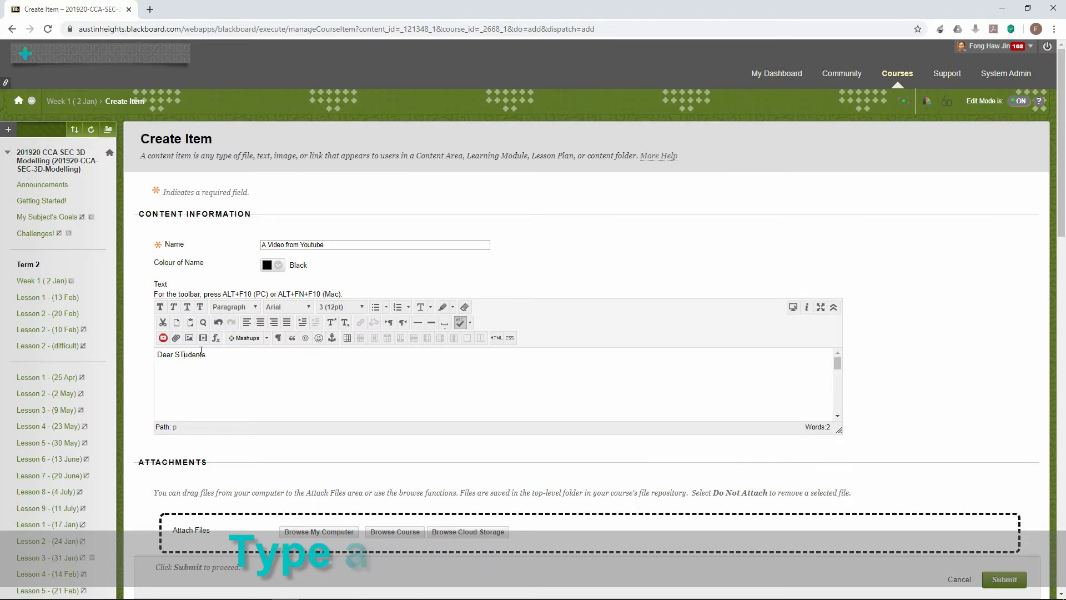
pyautogui.press('Left')
pyautogui.press('Left')
pyautogui.press('Left')
pyautogui.press('Left')
pyautogui.press('Left')
pyautogui.press('Left')
pyautogui.press('BackSpace')
pyautogui.write('t')
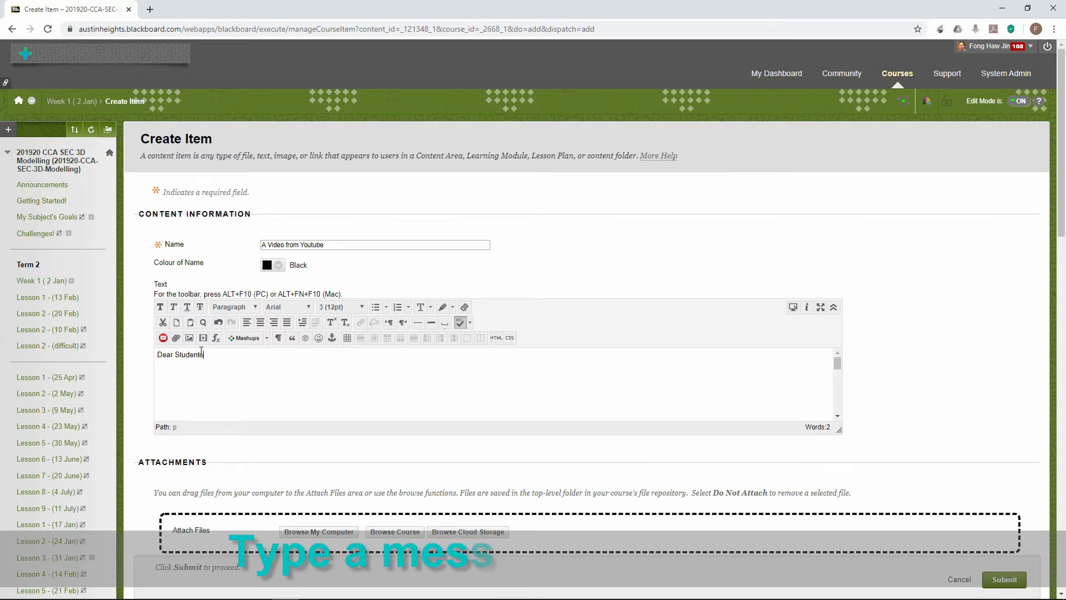
pyautogui.press('End')
pyautogui.write(',')
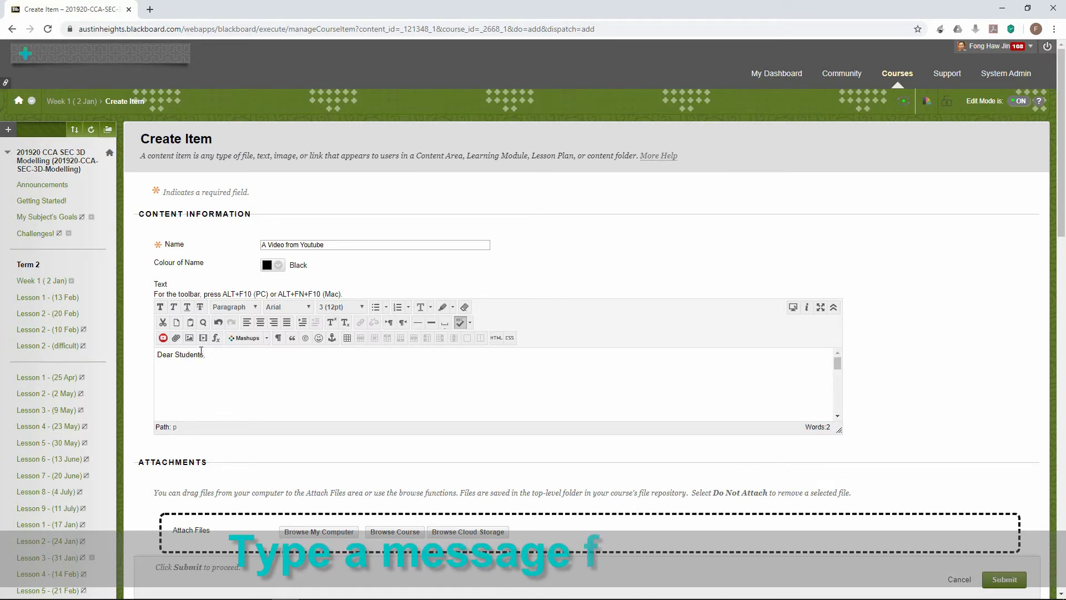
# Add the paragraph "This is a video for this week's topic." below the greeting and start an empty line after it
pyautogui.press('Return')
pyautogui.write('This i')
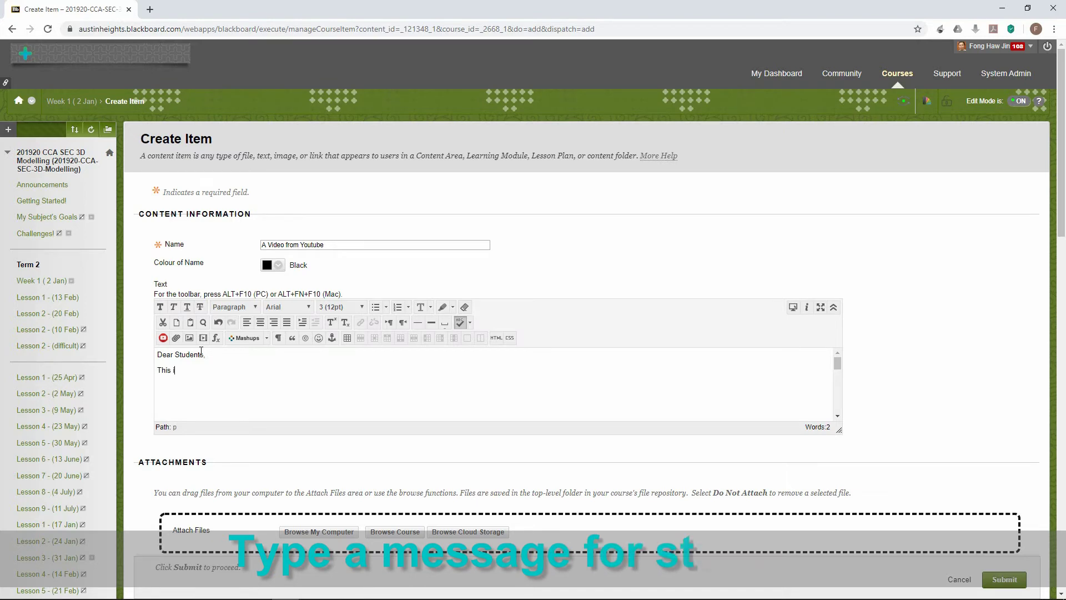
pyautogui.write("s a video for this week's topic.")
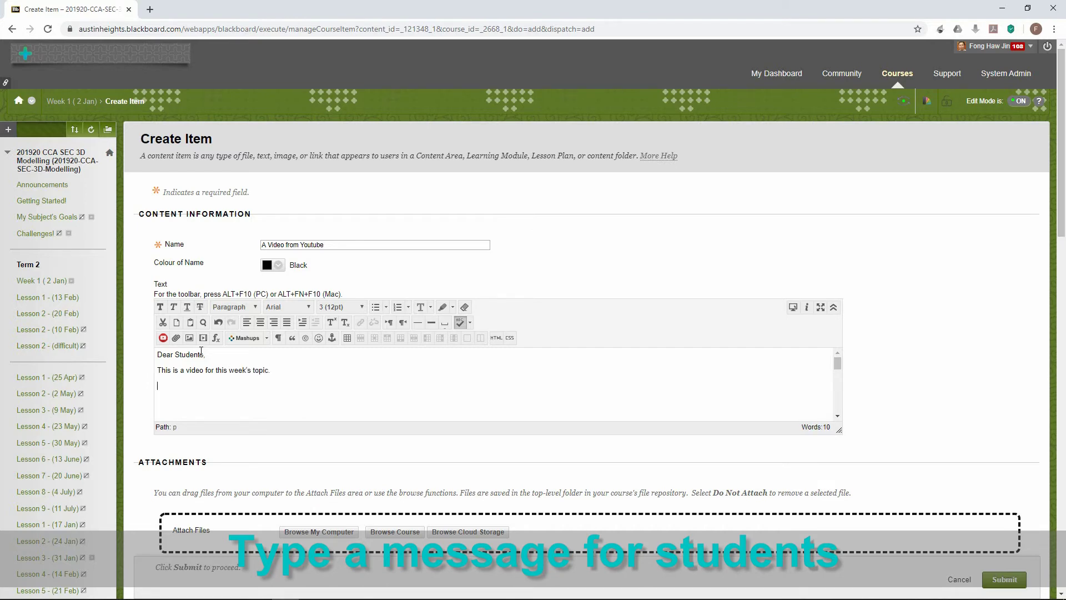
pyautogui.press('Return')
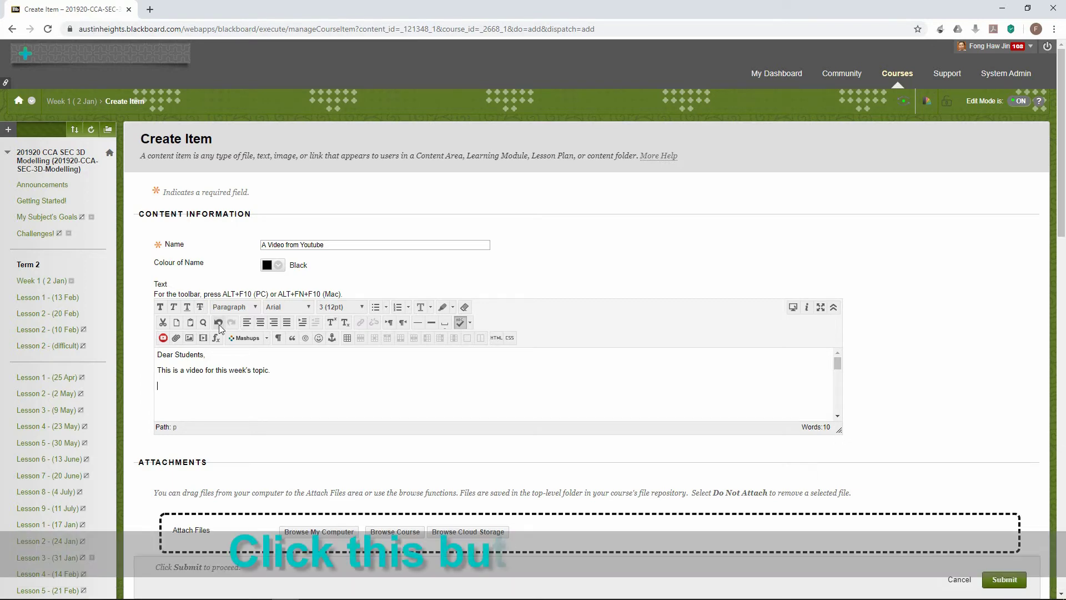
# Embed the copied YouTube link as media below the paragraph, with ?rel=0 added to the end of the address
pyautogui.click(201, 338)
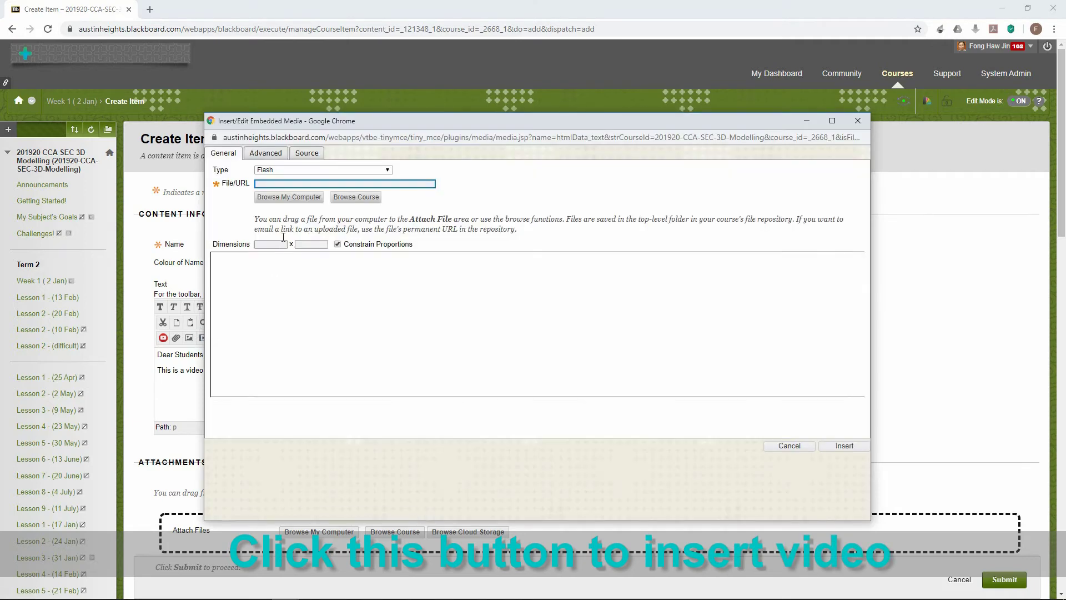
pyautogui.click(300, 187)
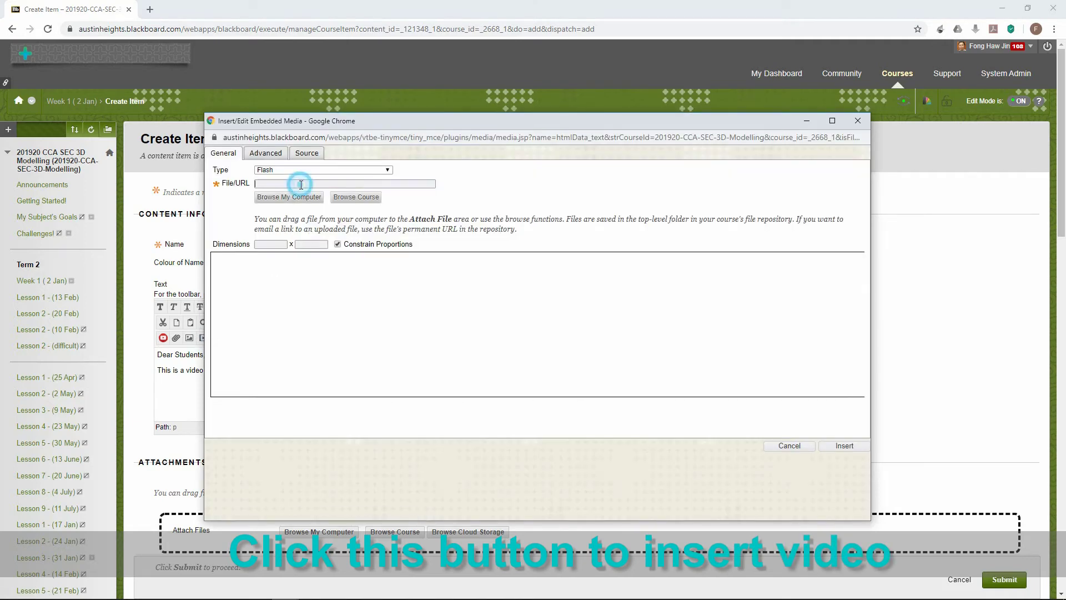
pyautogui.rightClick(301, 184)
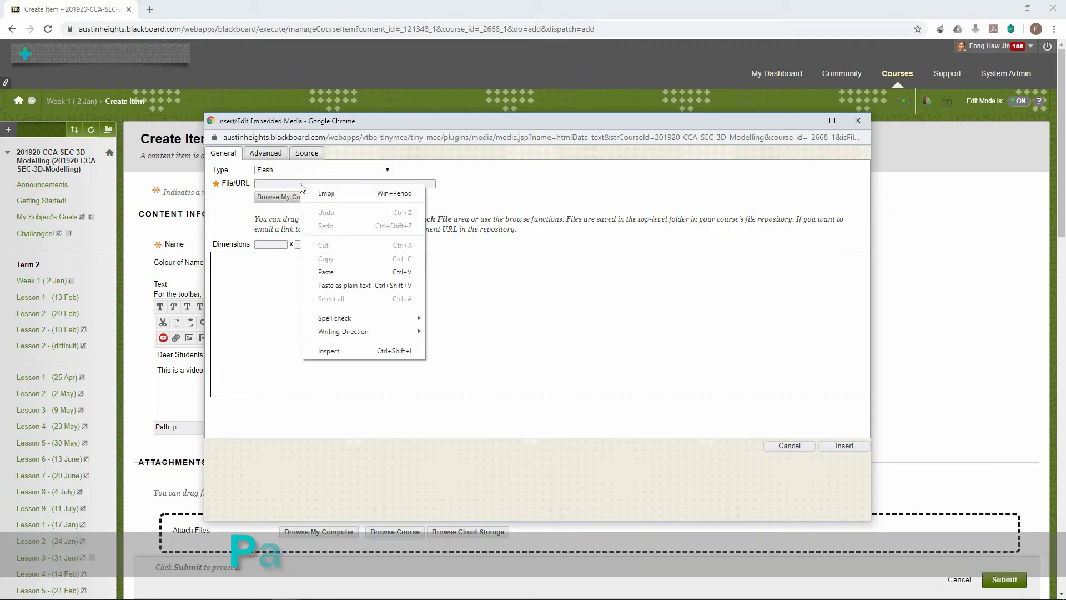
pyautogui.click(329, 286)
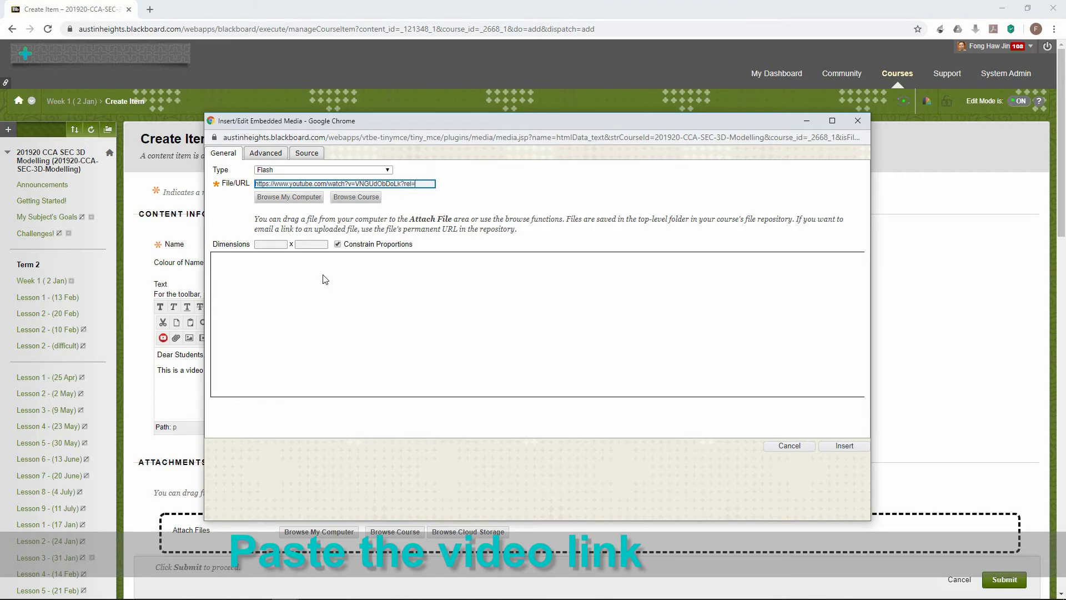
pyautogui.write('0')
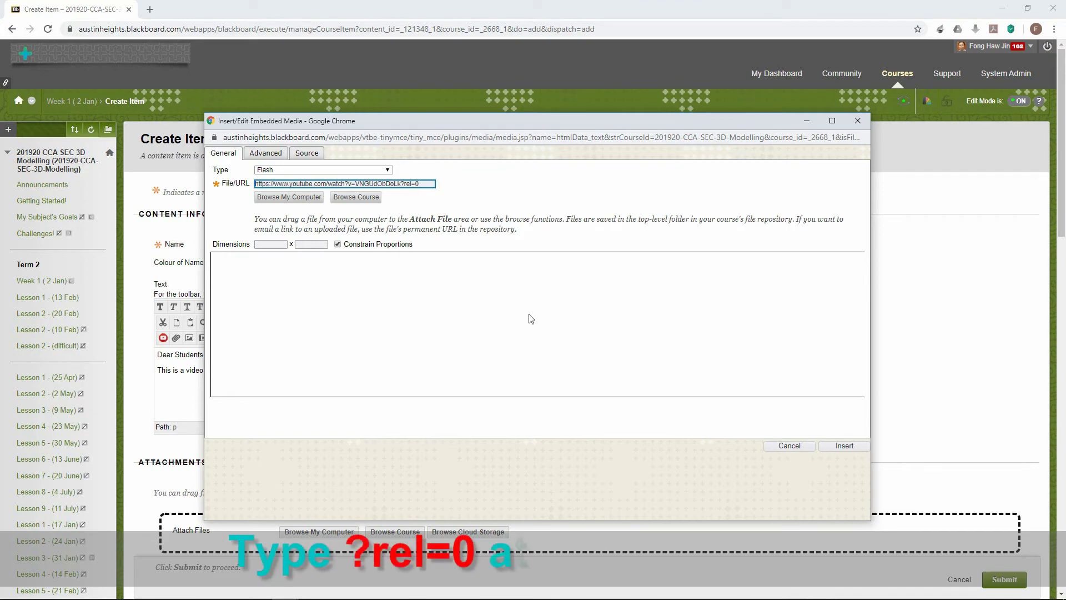
pyautogui.click(839, 449)
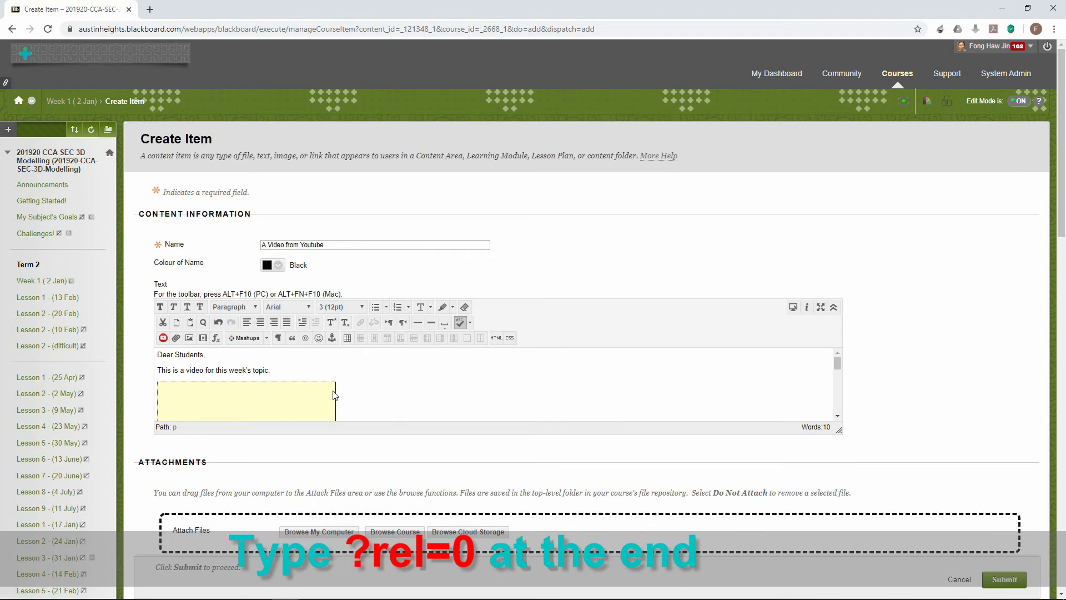
# Reopen the embedded video's settings and append &modestbranding=1 to its address
pyautogui.rightClick(328, 392)
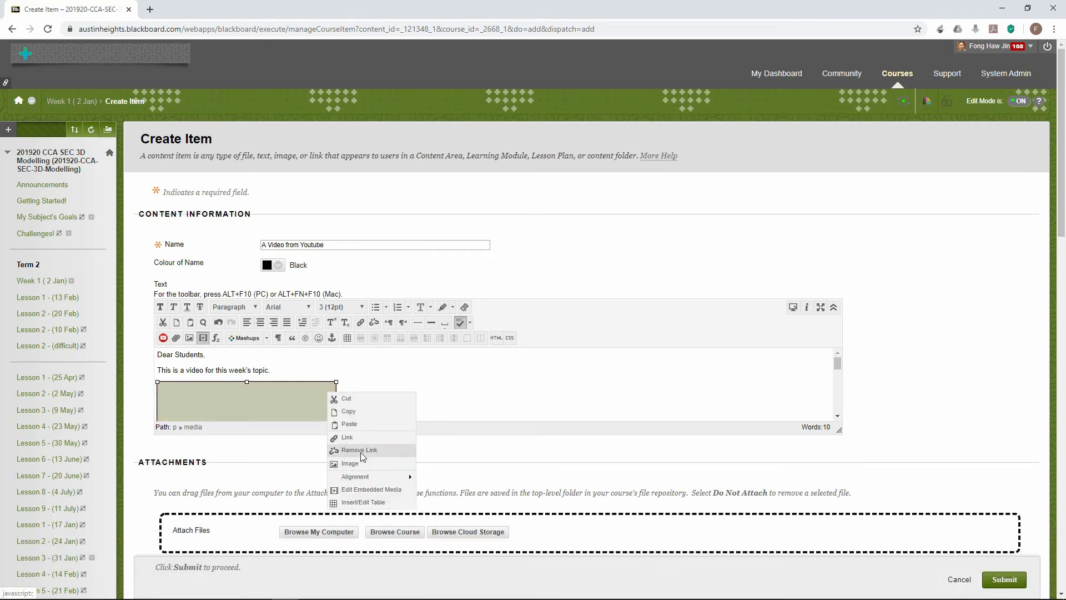
pyautogui.click(363, 489)
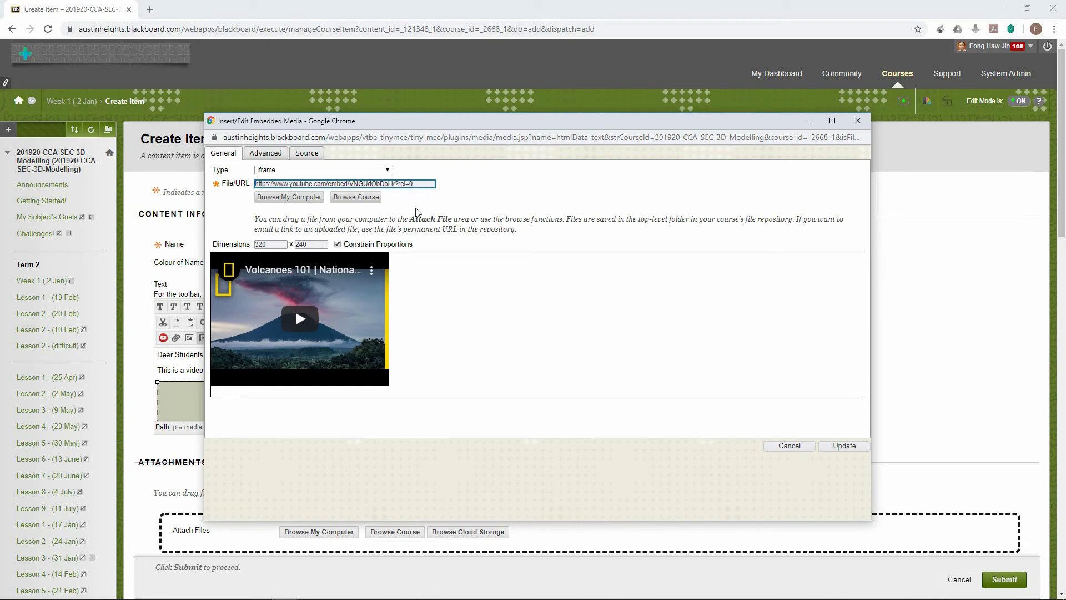
pyautogui.write('&mode')
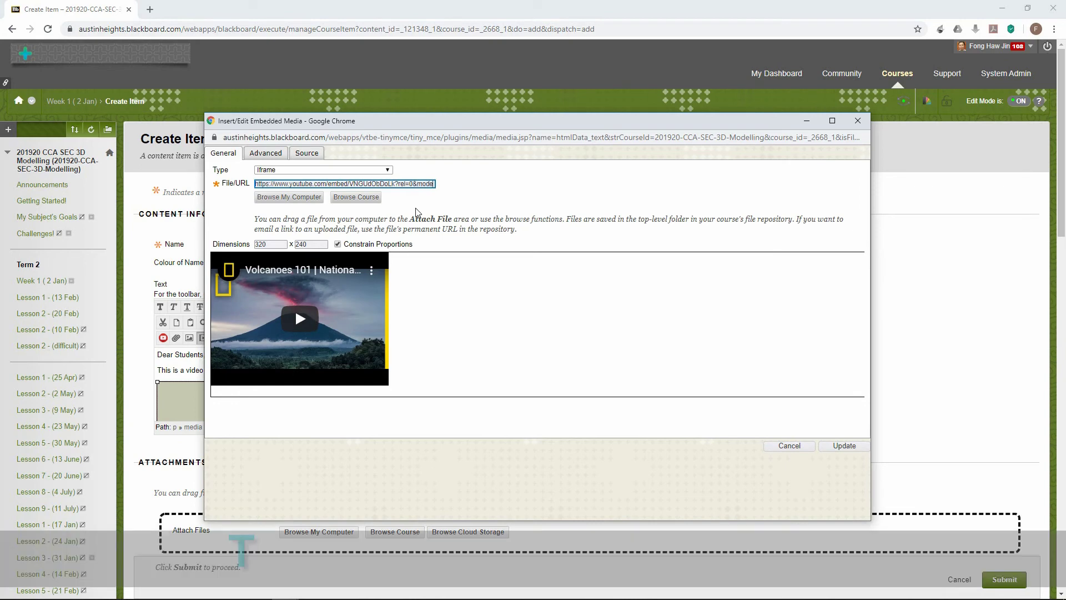
pyautogui.write('stbranding')
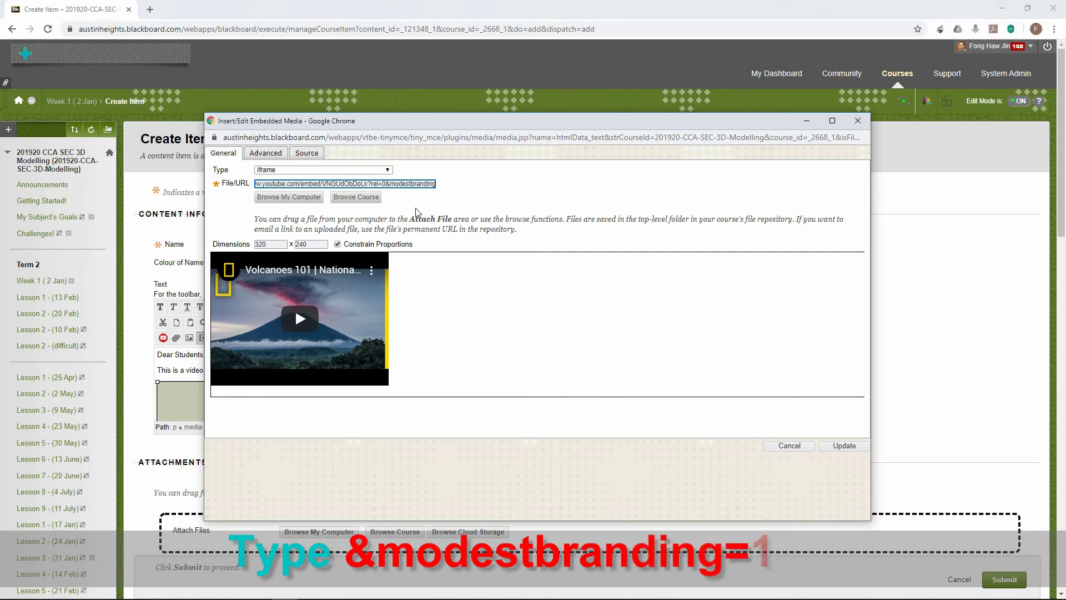
pyautogui.write('=1')
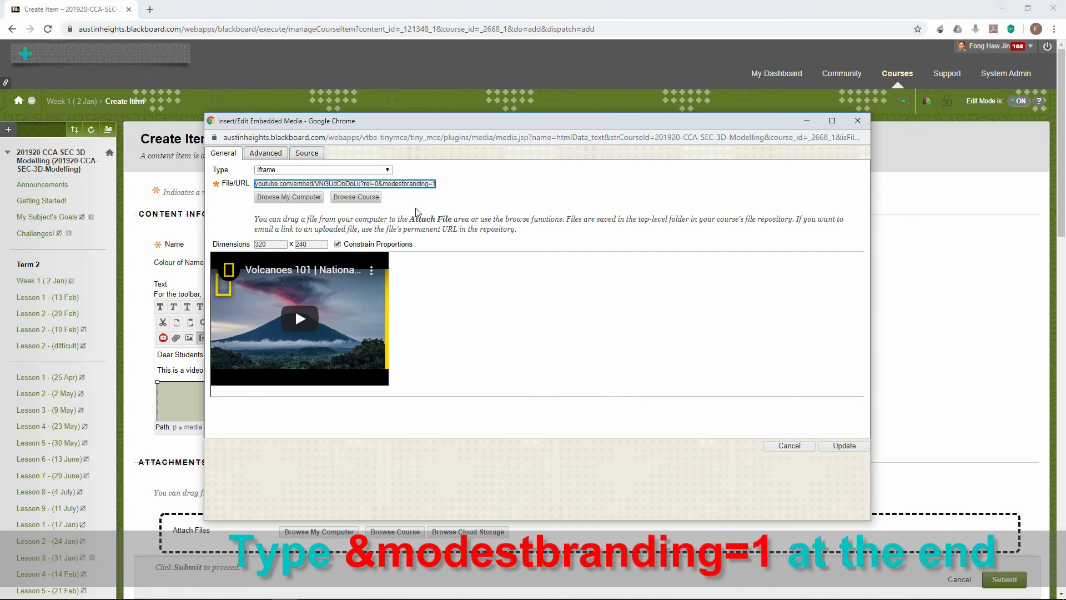
# Add the attribute allowfullscreen="1" after frameborder in the video's iframe source code and update the embedded media
pyautogui.click(308, 153)
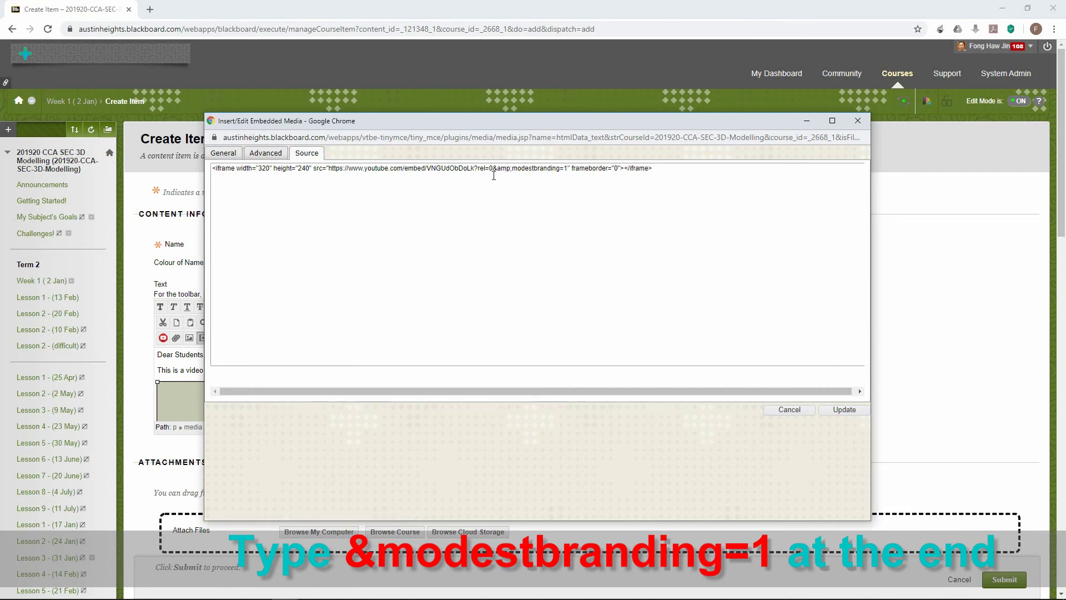
pyautogui.click(624, 209)
pyautogui.write('allowful')
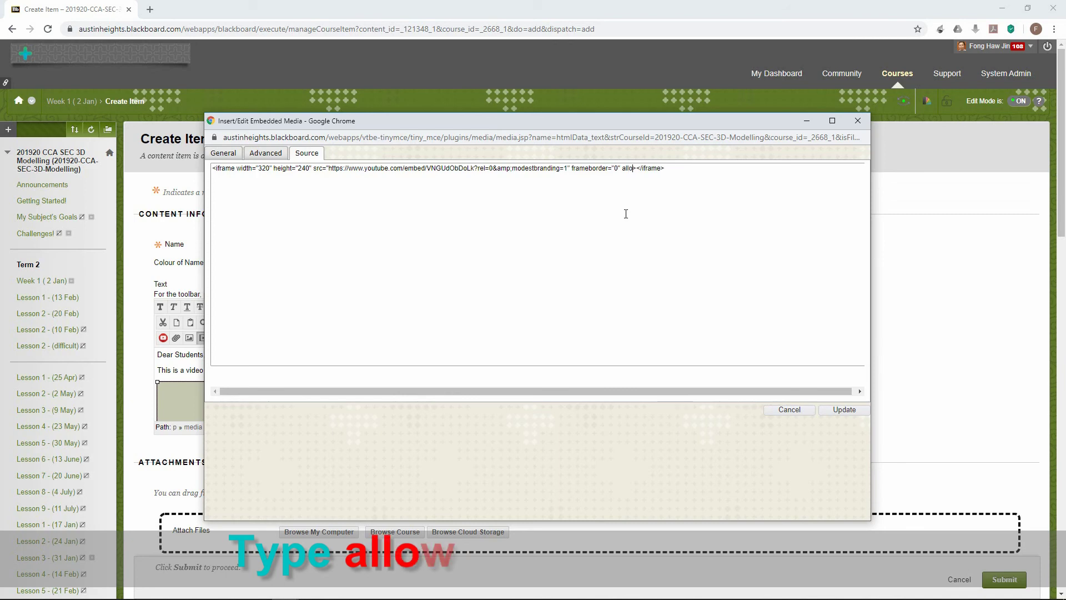
pyautogui.write('lscreen="1')
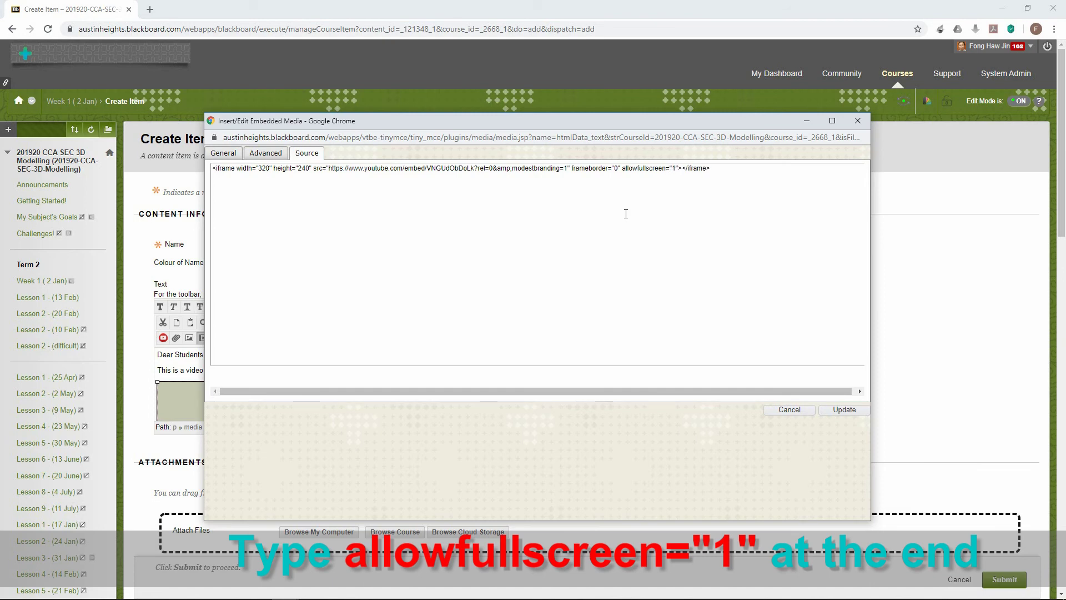
pyautogui.click(849, 415)
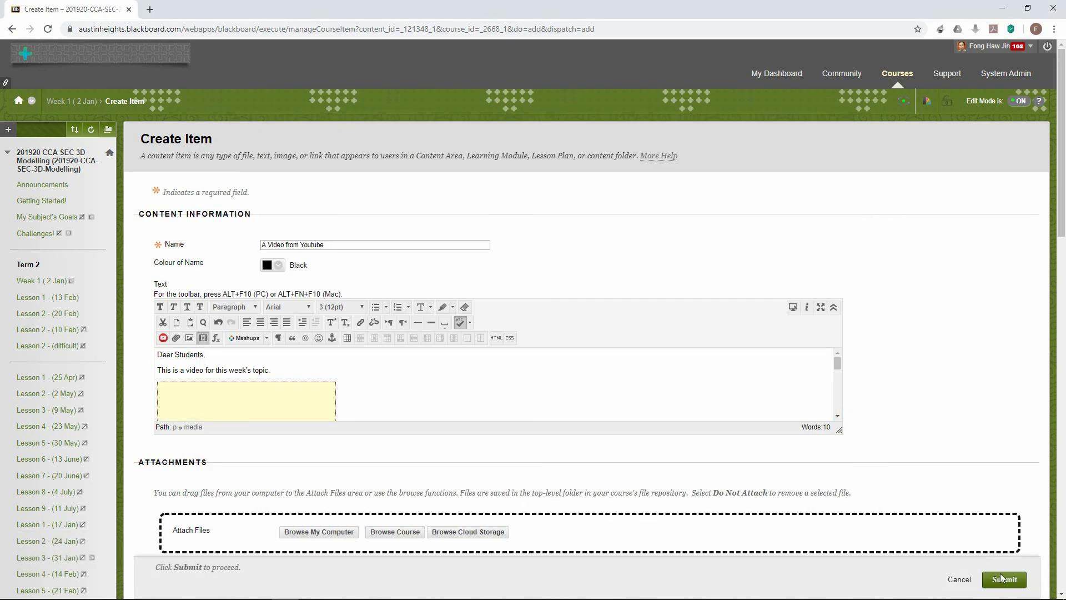
# Submit the item to the Week 1 content area and play its embedded volcano video
pyautogui.click(1002, 578)
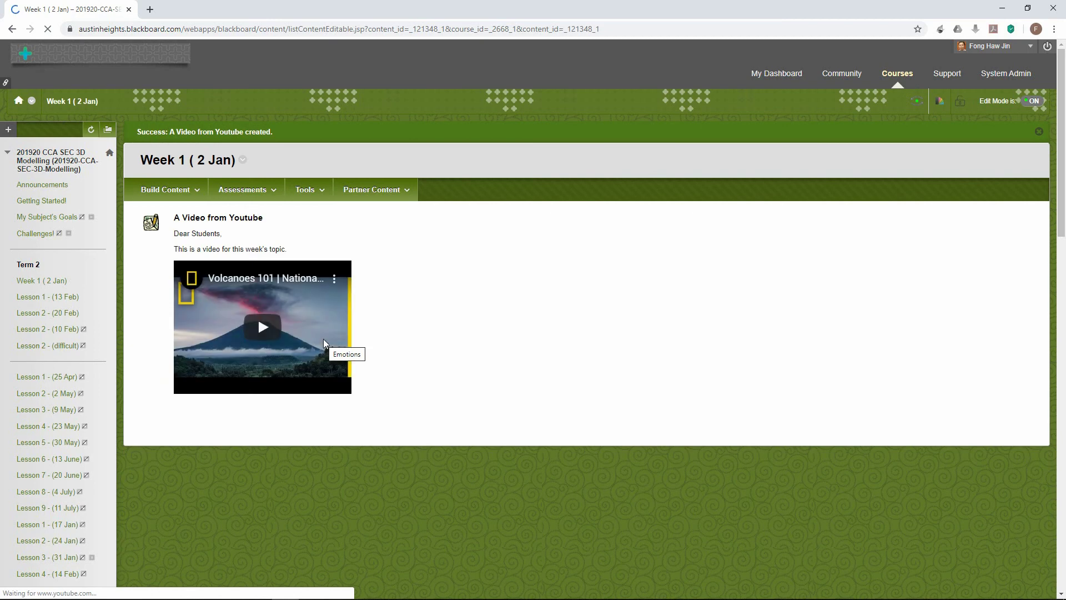
pyautogui.click(267, 327)
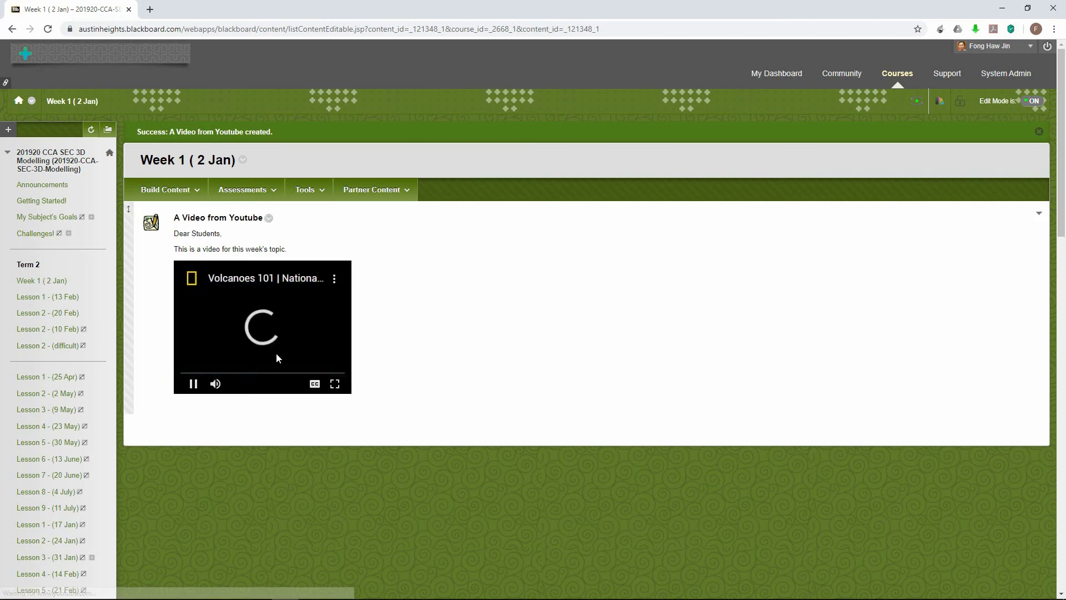